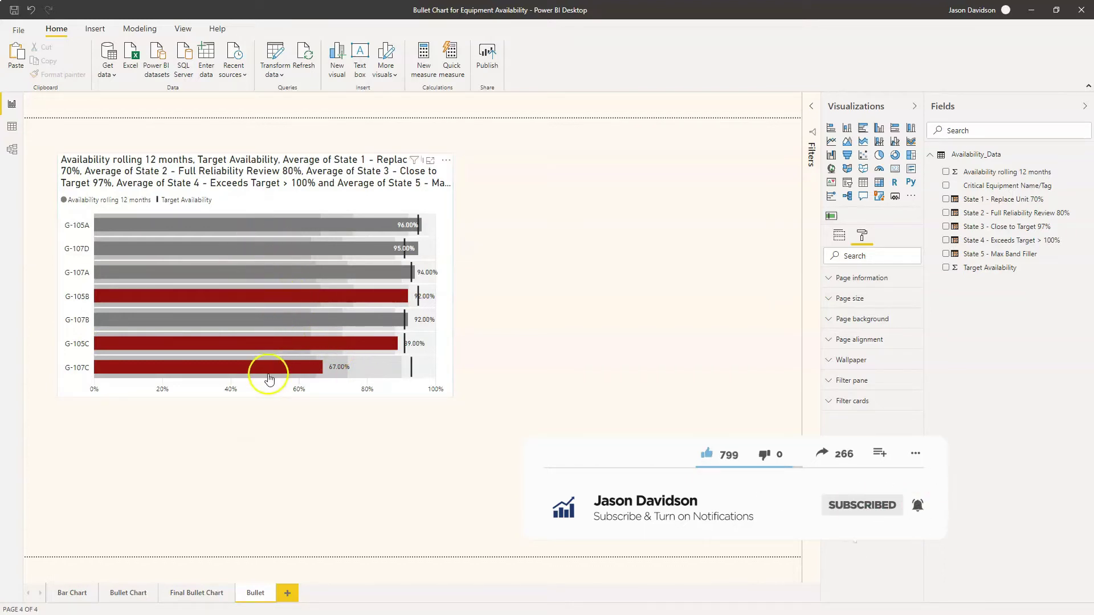
Show the bullet chart's field wells for category, value, targets and the five state bands
left_click(839, 238)
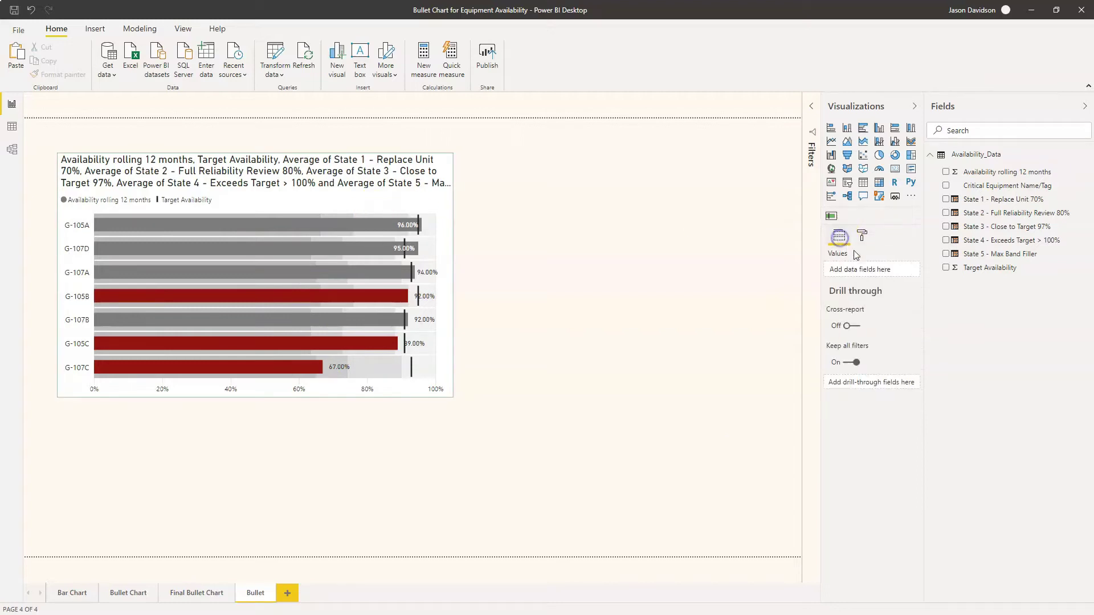
left_click(449, 256)
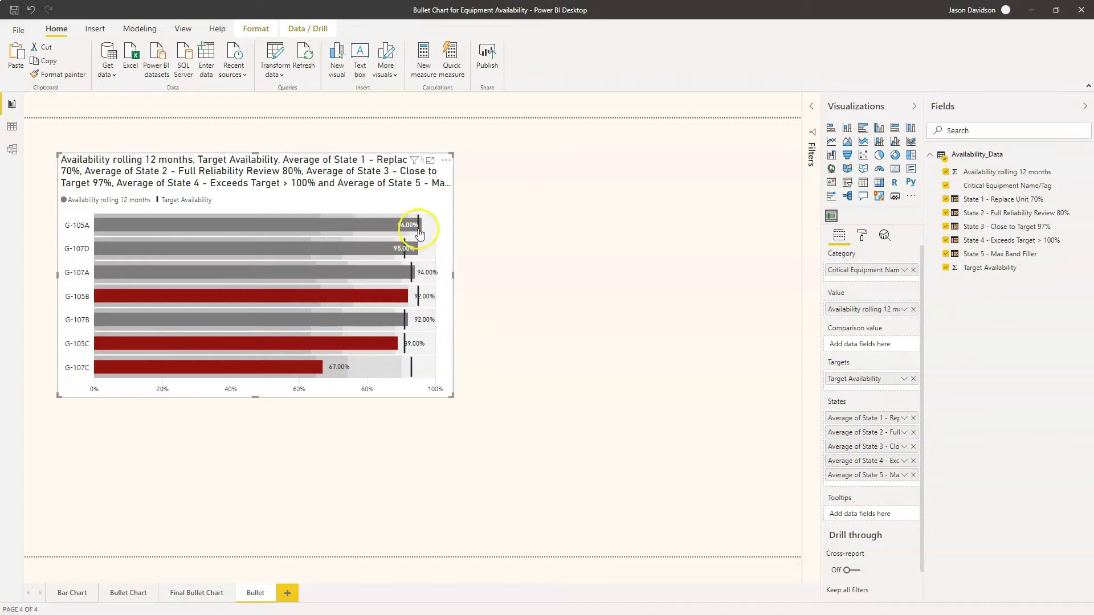
In the Fields list, rename the State 3 and State 4 measures 'Maintenance Review 97%' and 'Close to target up to 100%'
left_click(261, 436)
left_click(336, 382)
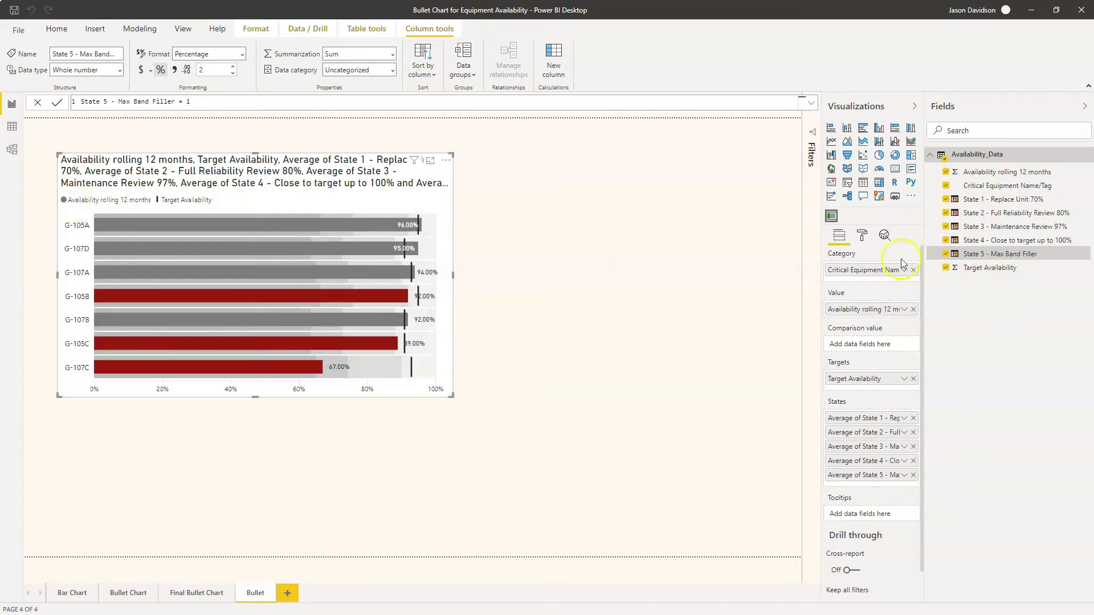
Check the bullet chart's Legend format settings, then bring up the Get more visuals menu
left_click(864, 238)
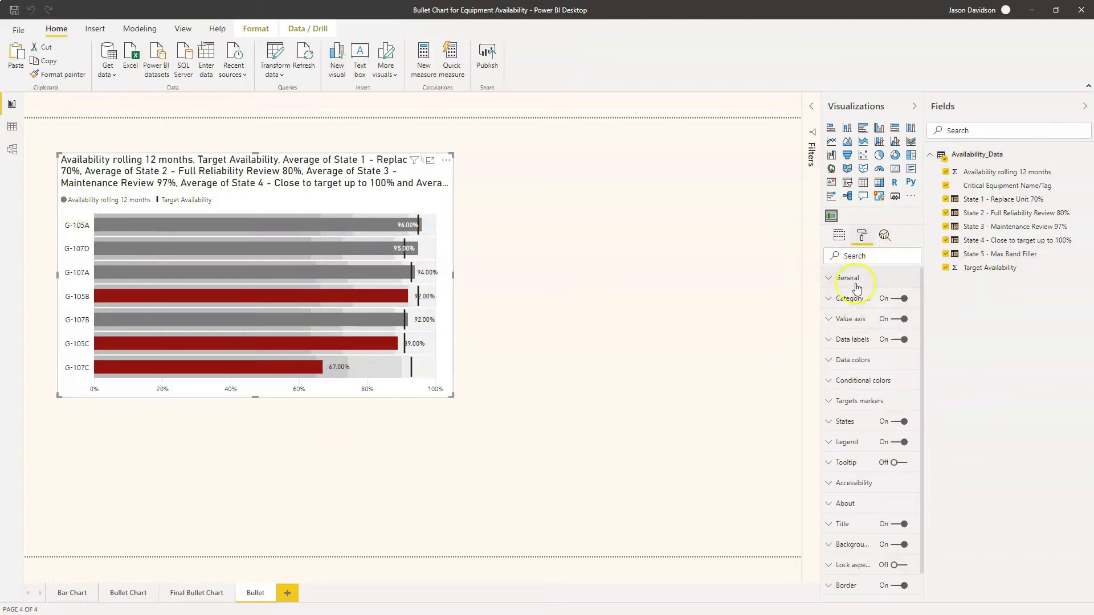
left_click(834, 442)
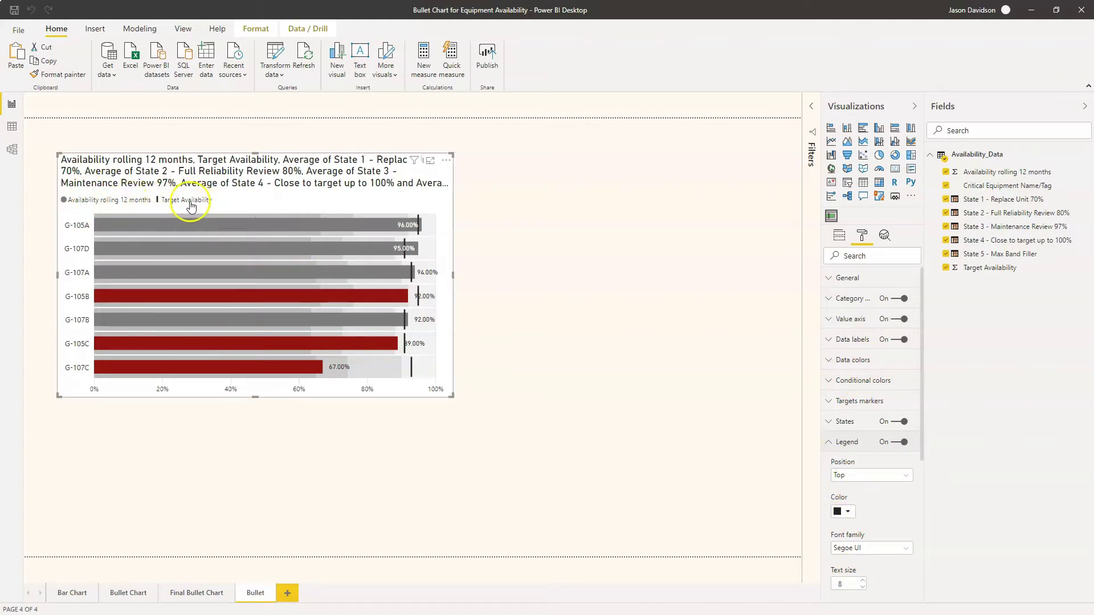
left_click(847, 242)
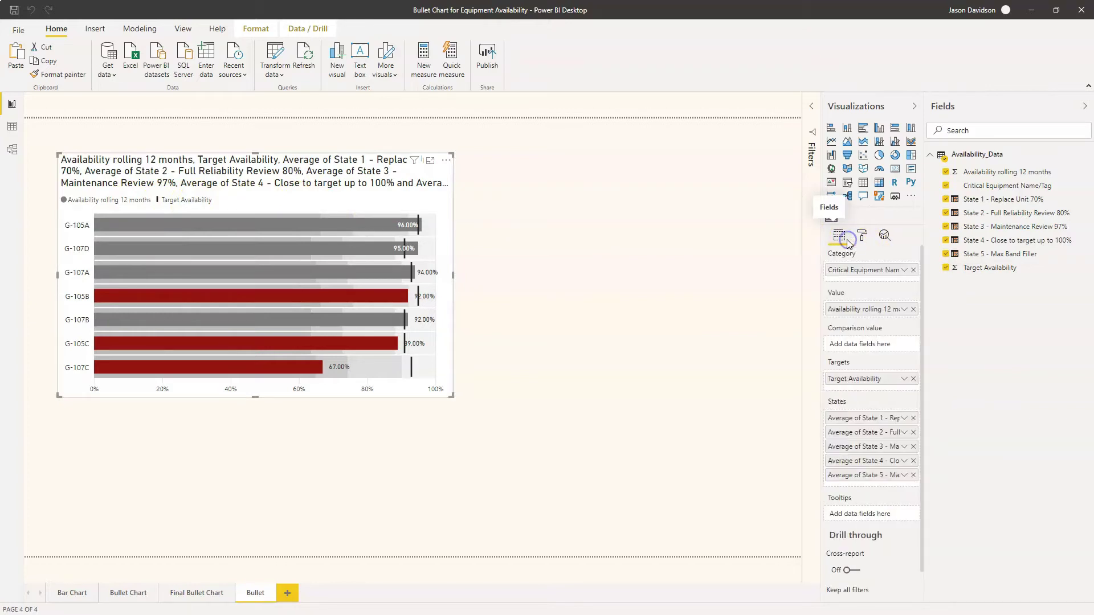
left_click(910, 196)
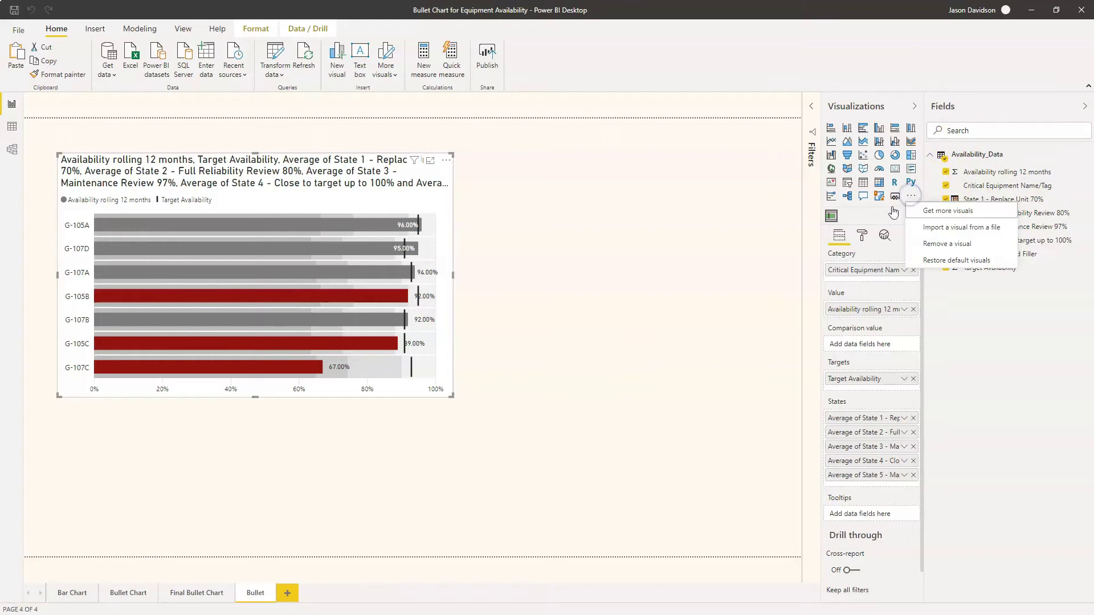
left_click(954, 212)
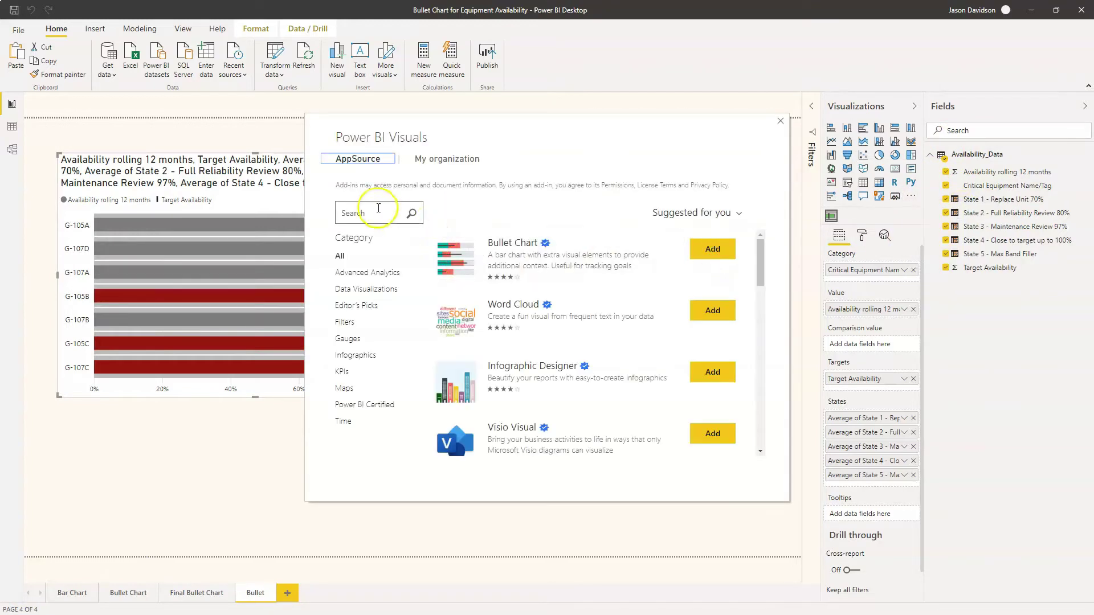
left_click(380, 213)
type("buttet")
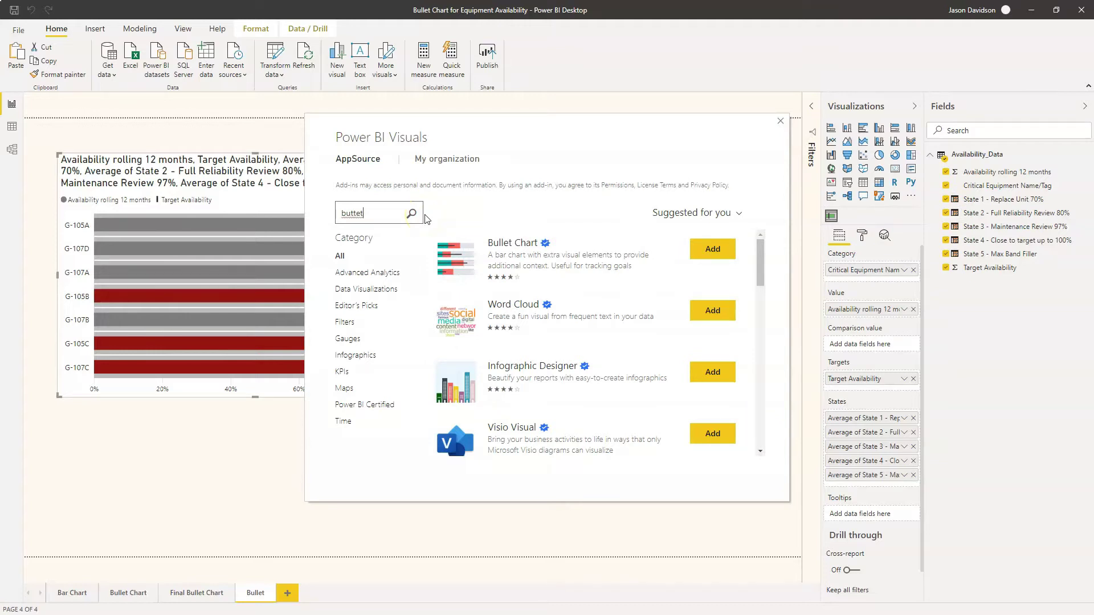
left_click(360, 212)
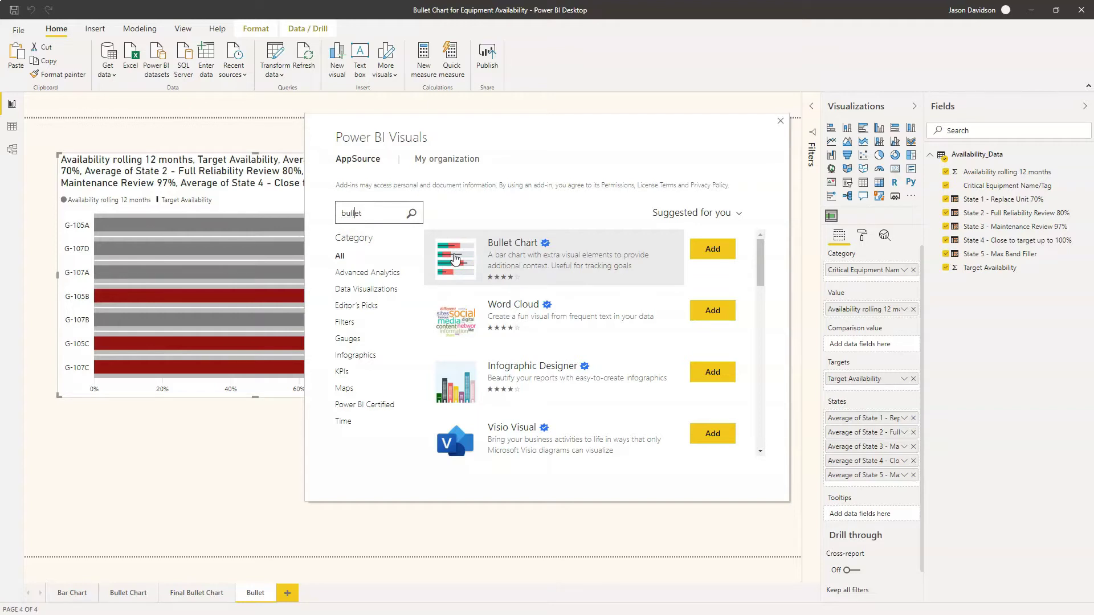
left_click(411, 213)
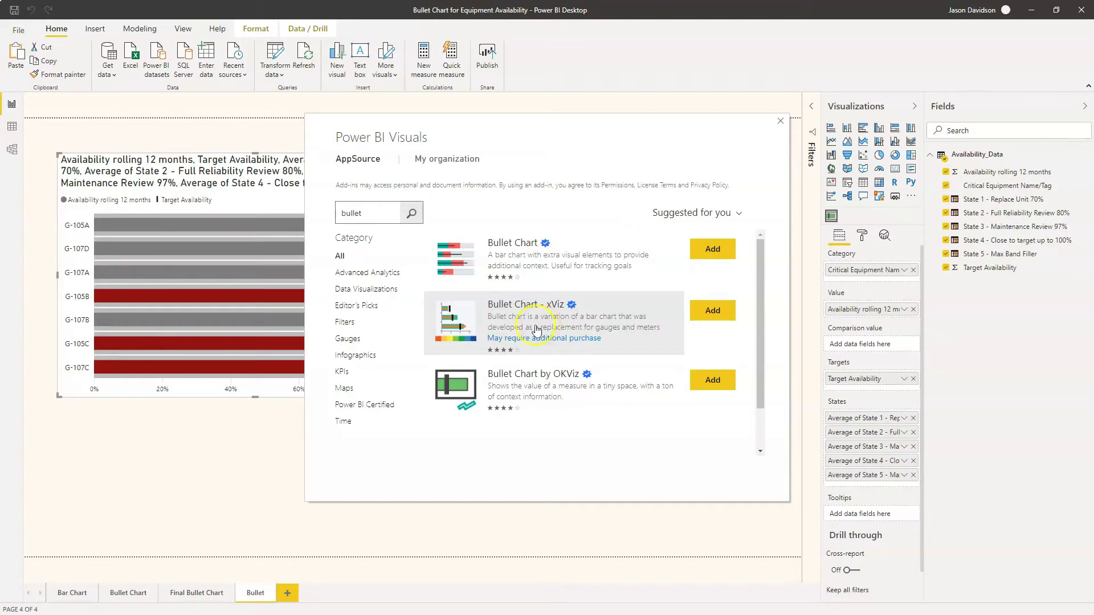
left_click(780, 123)
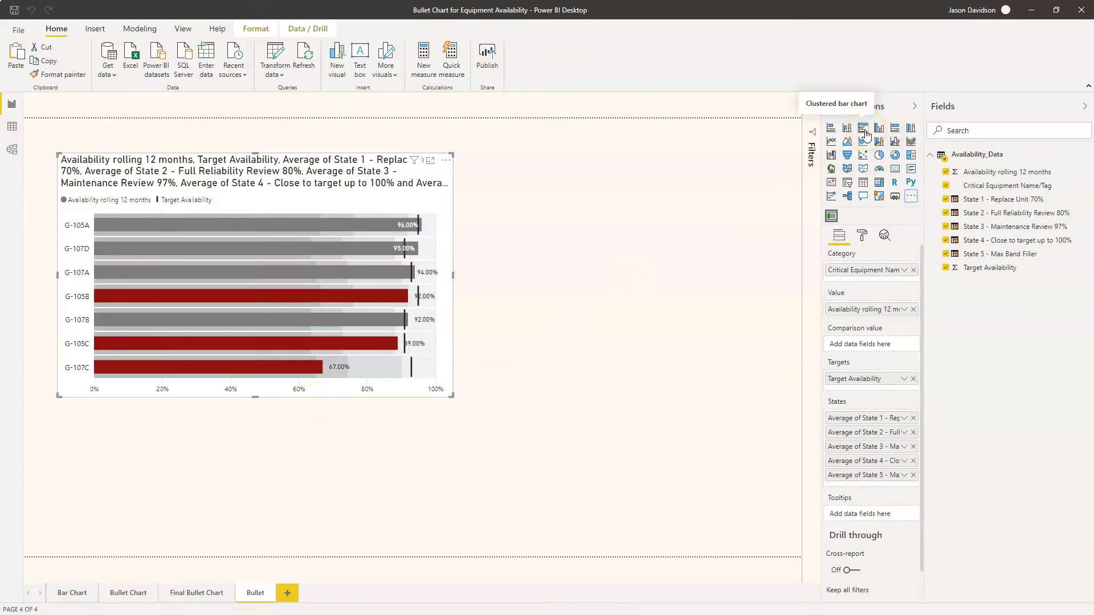
After undoing an accidental conversion, add an empty 100% stacked bar visual below the bullet chart
left_click(895, 129)
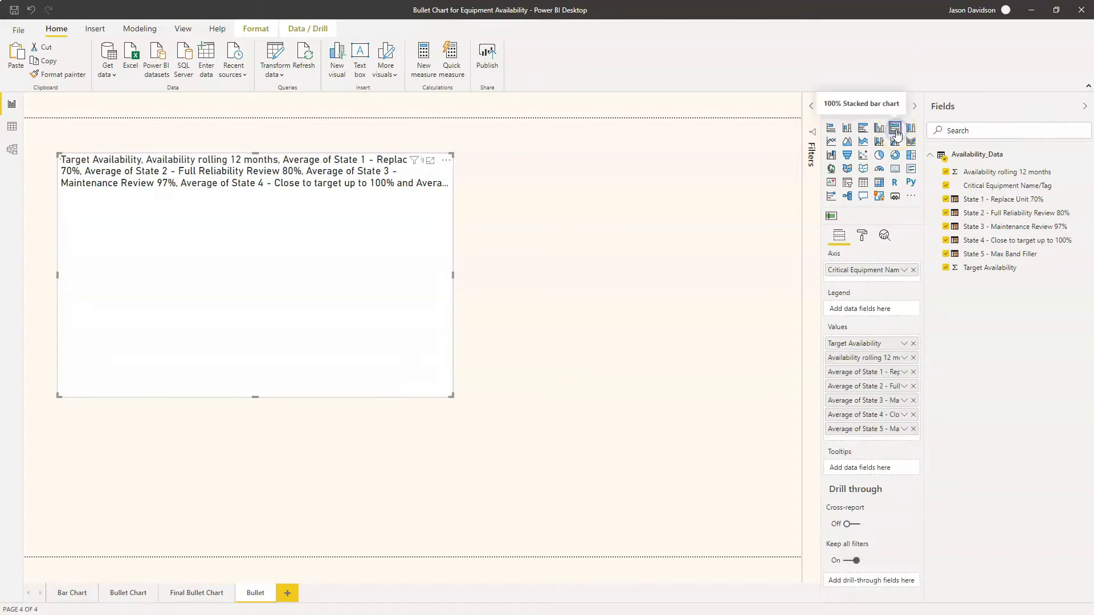
left_click(30, 10)
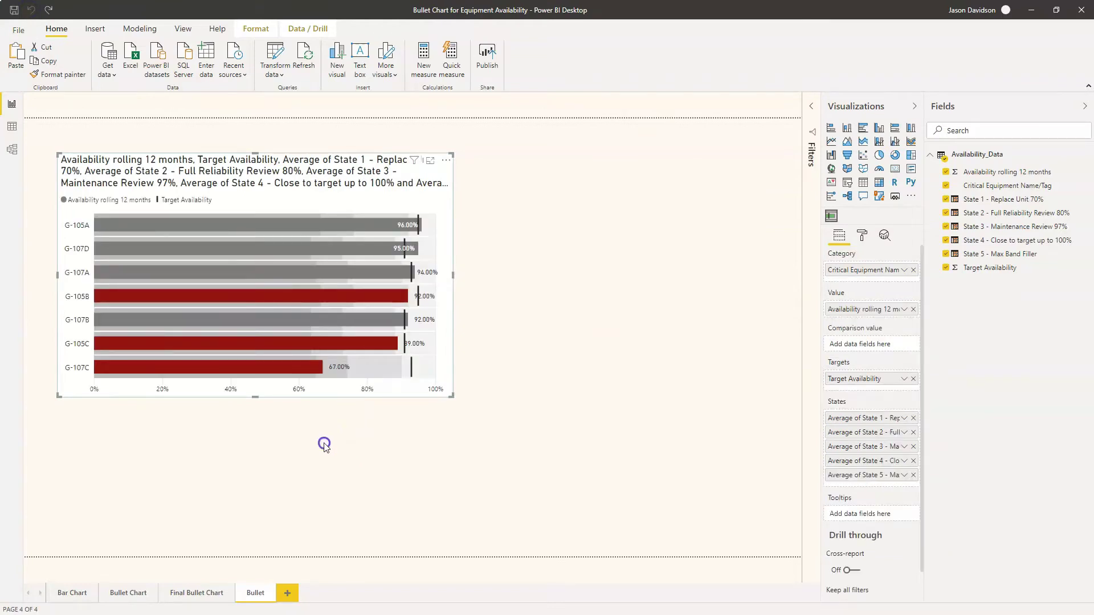
left_click(323, 445)
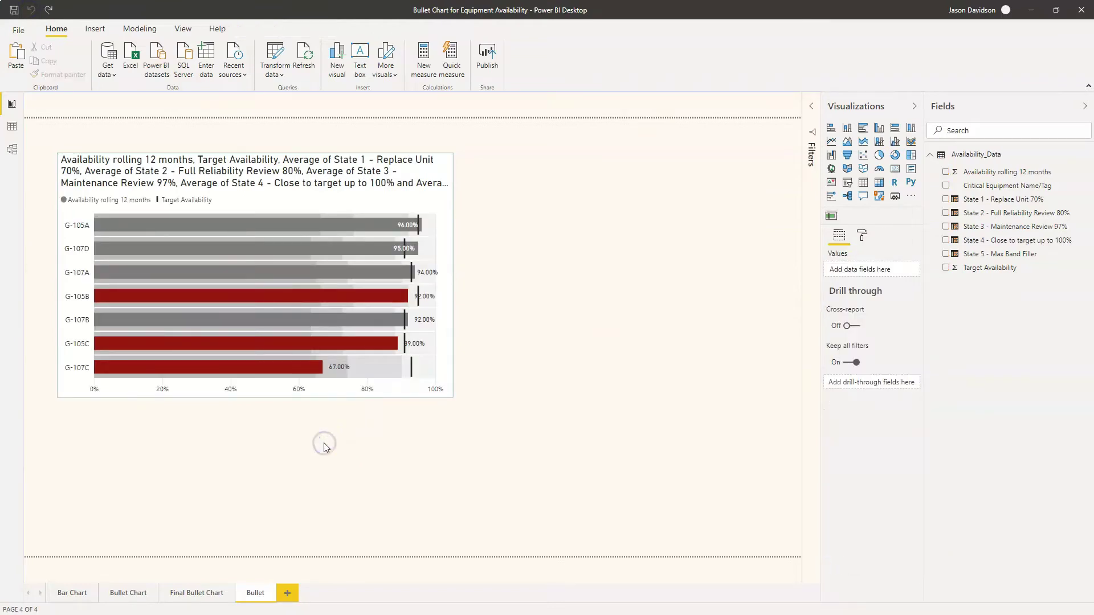
left_click(895, 129)
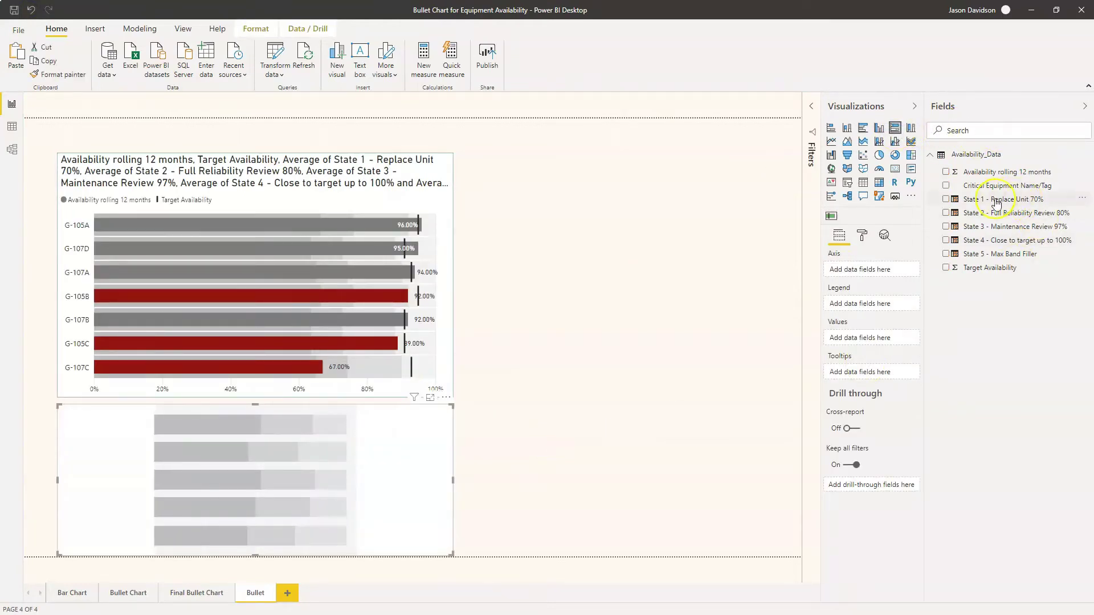
Add the State 1–4 measures, Replace Unit 70% through Close to target up to 100%, as stacked bar values
left_click_drag(985, 208, 874, 340)
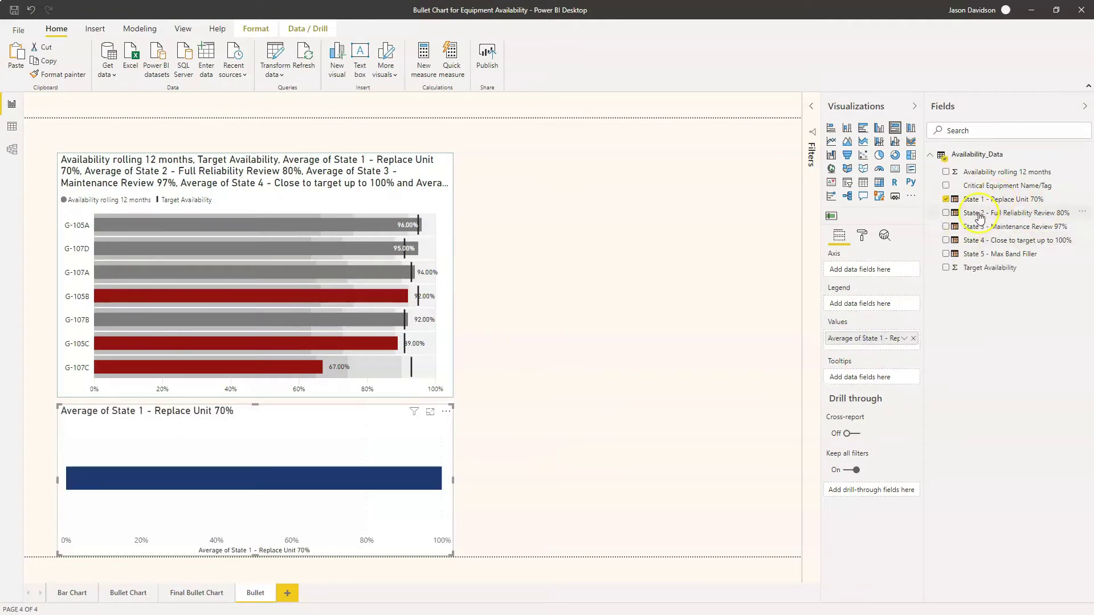
left_click_drag(980, 212, 880, 351)
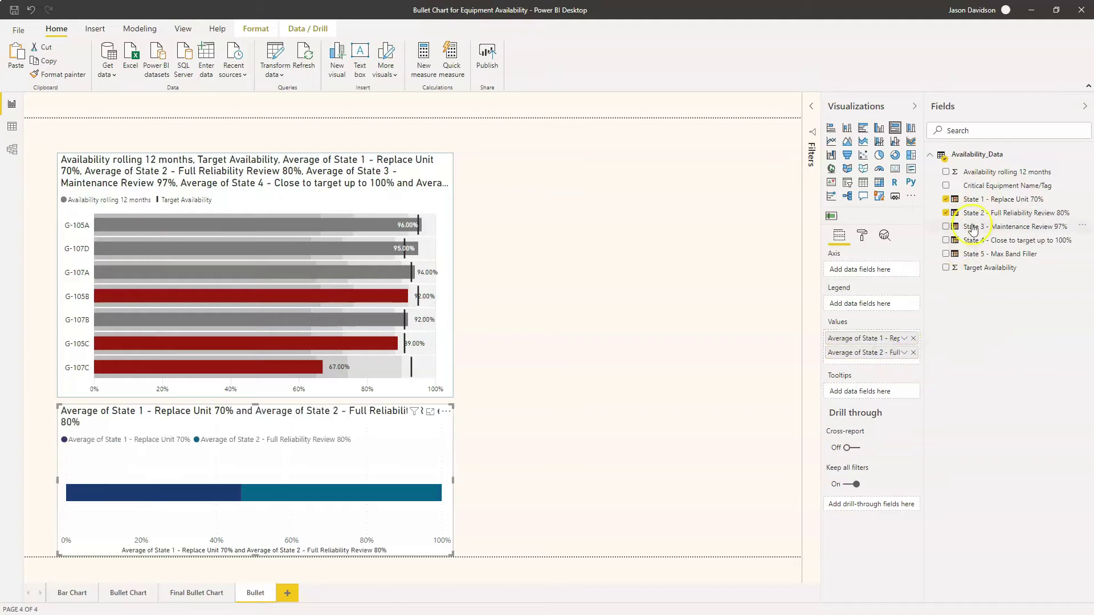
left_click_drag(980, 225, 874, 360)
left_click_drag(969, 240, 877, 394)
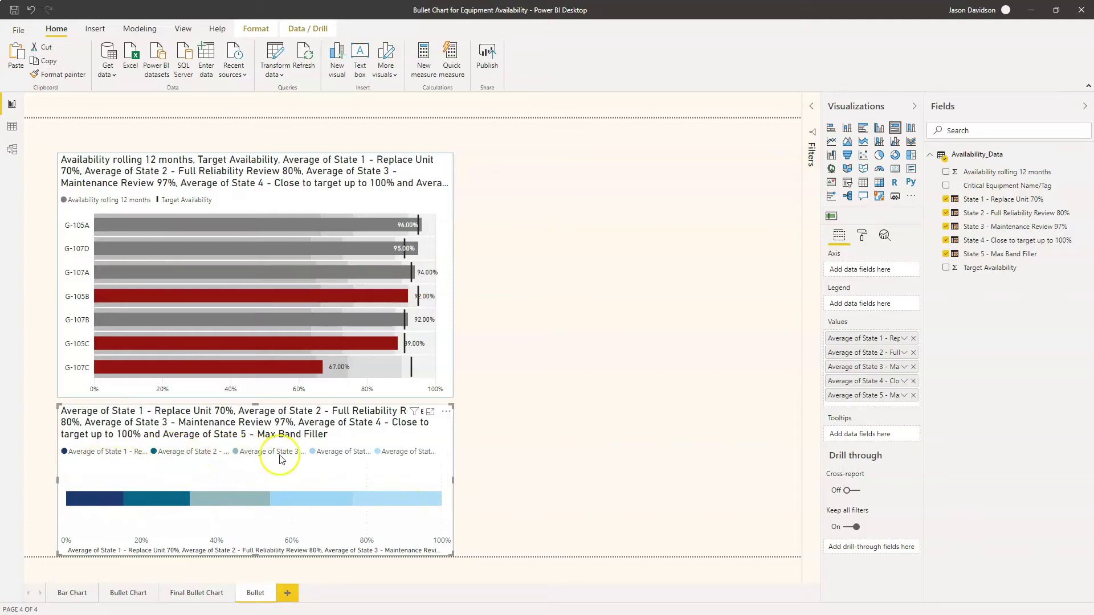
left_click(354, 186)
left_click(863, 240)
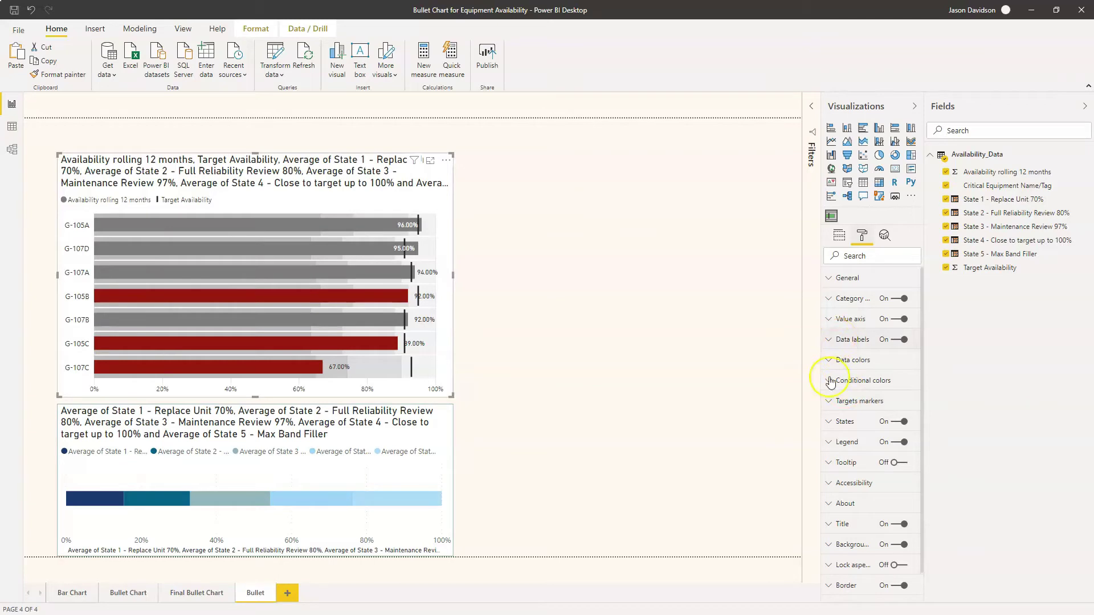
Set the bullet chart's title text to 'Performance'
left_click(828, 525)
left_click(874, 558)
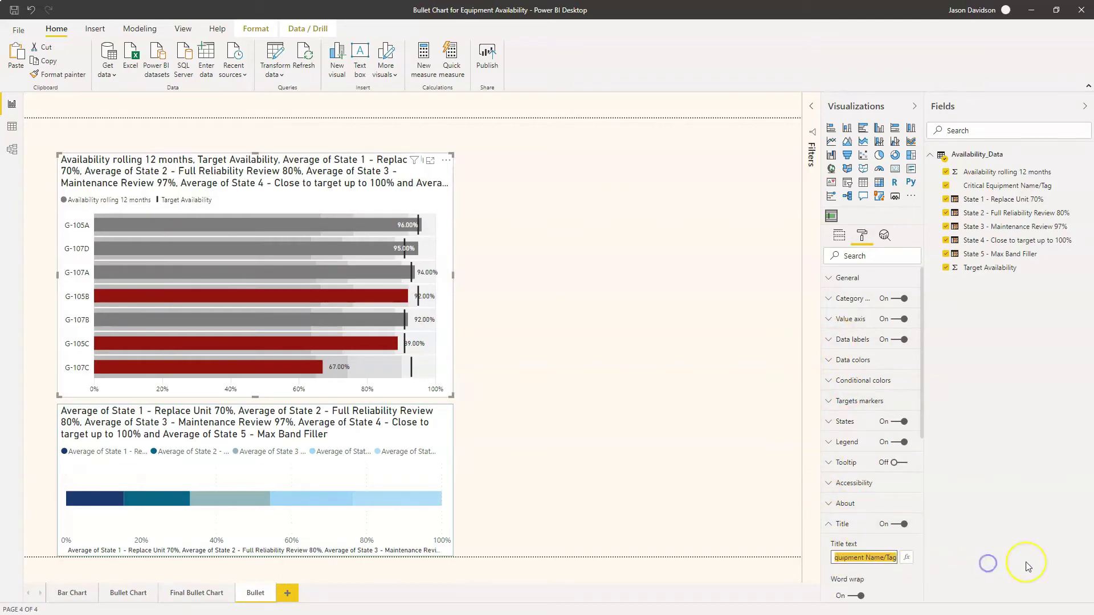
type("ava")
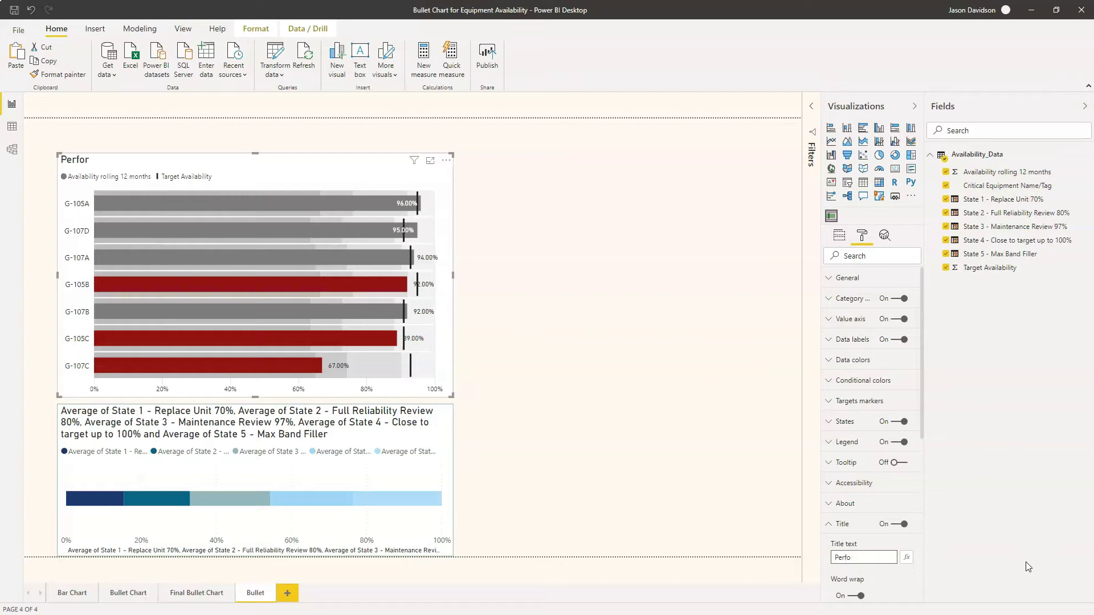
type("rmance")
Replace the stacked bar visual's title text with 'Legend'
left_click(284, 431)
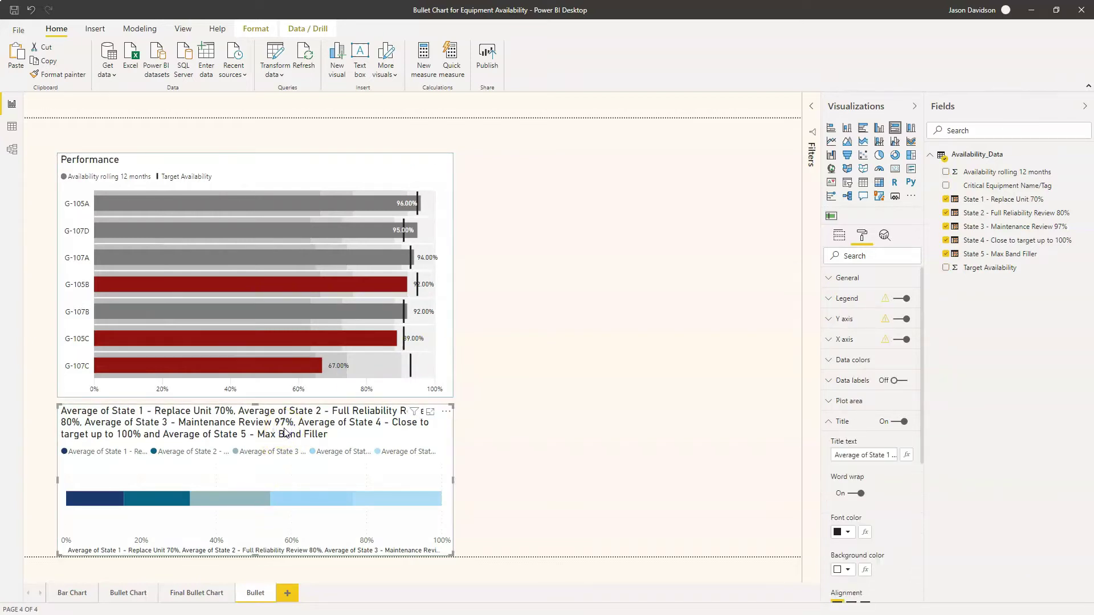
left_click(833, 454)
key("ctrl+a")
type("LE")
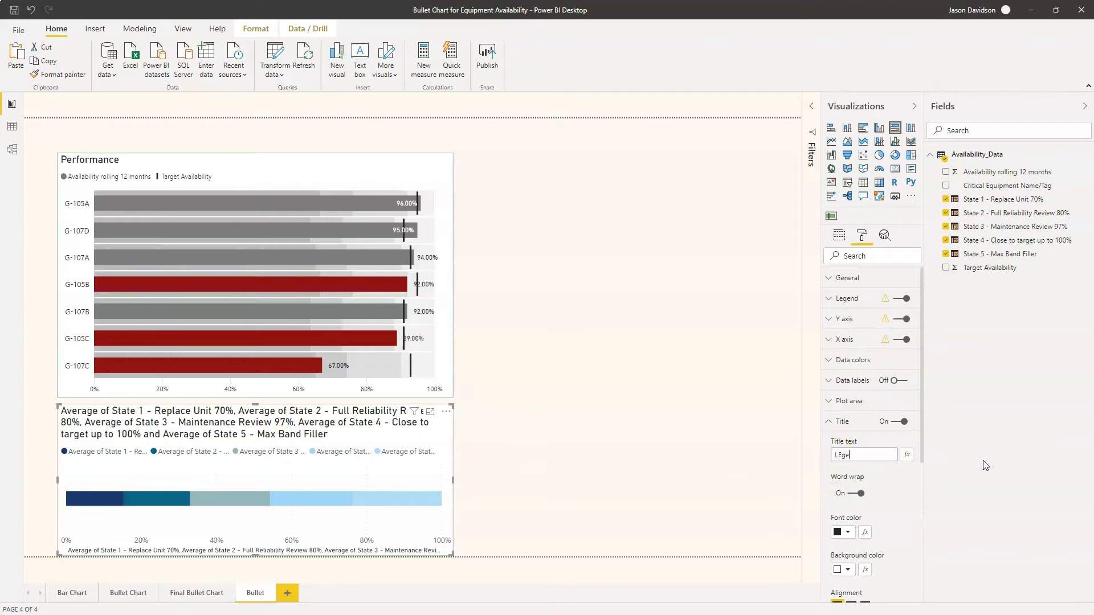
type("d")
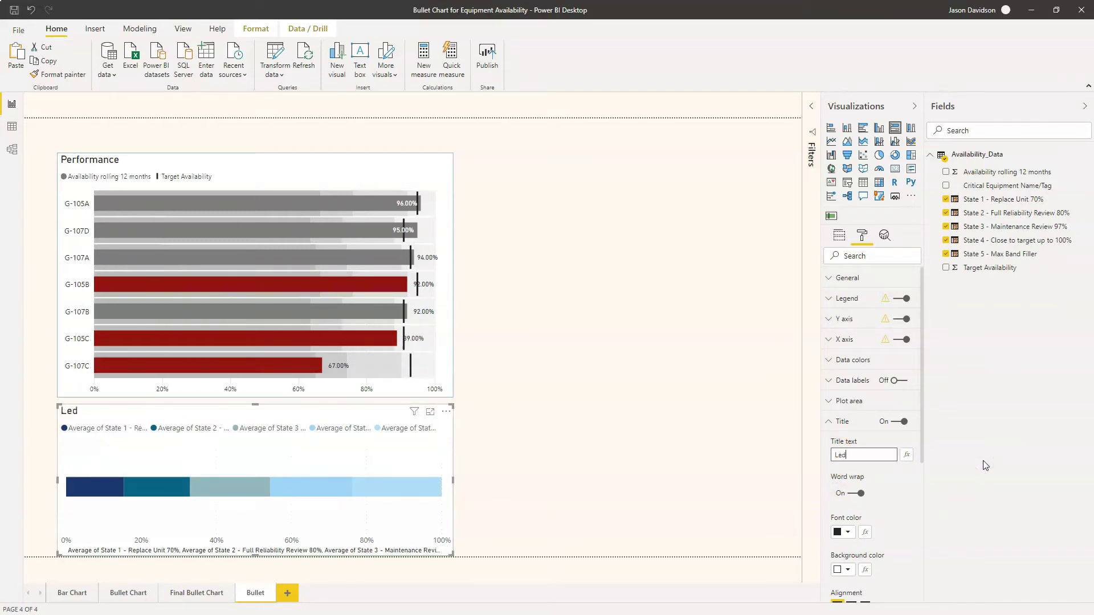
type("gend")
left_click(542, 333)
Hide the Legend visual's axes and title, and drag its bottom edge up to shorten it
left_click(294, 448)
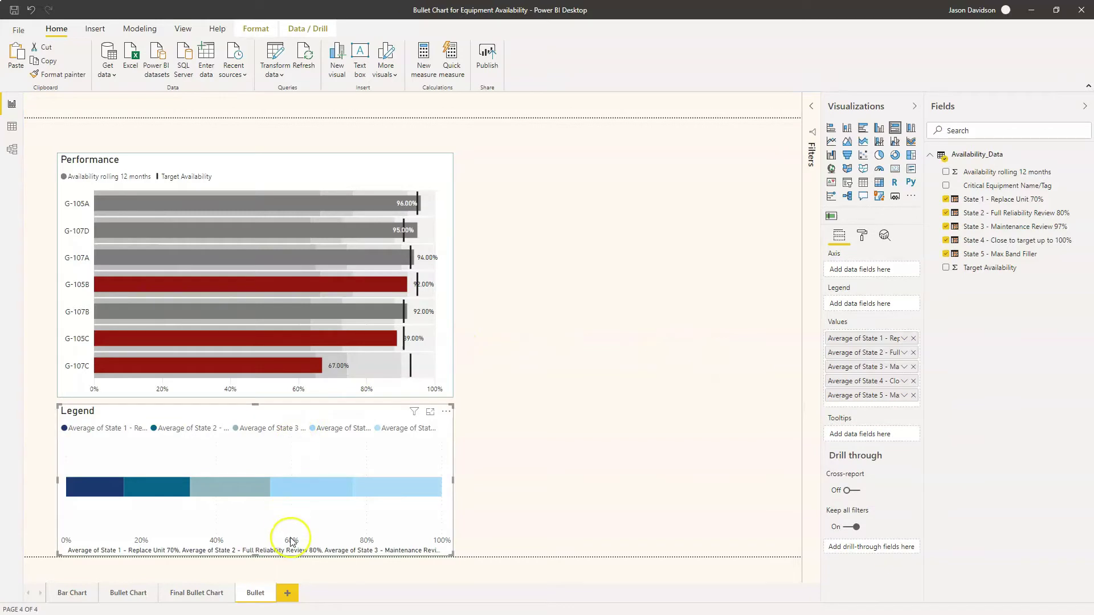
left_click(862, 235)
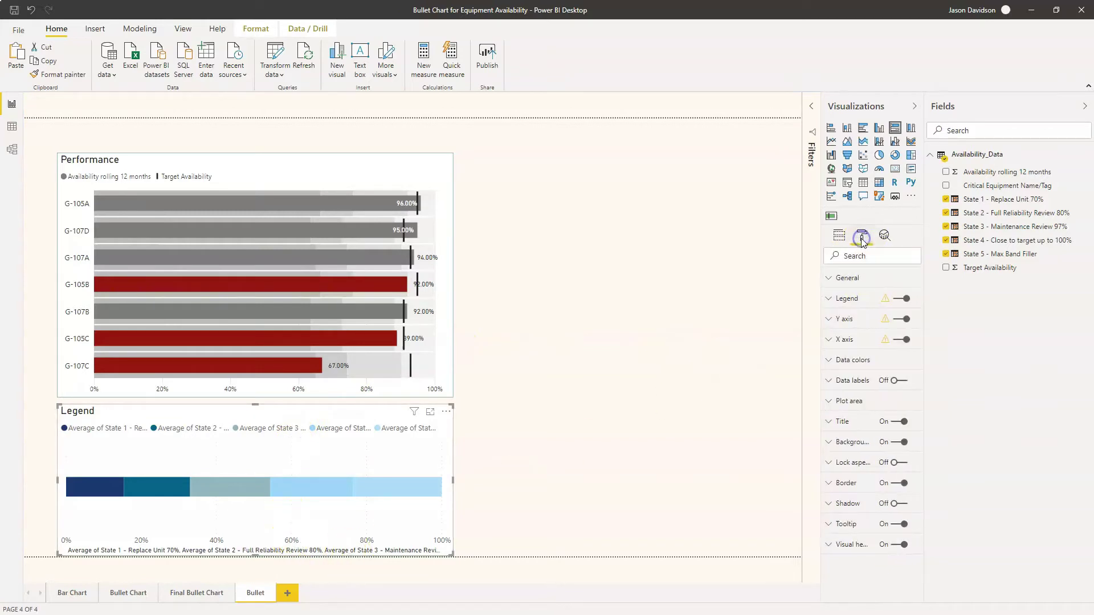
left_click(904, 319)
left_click(907, 340)
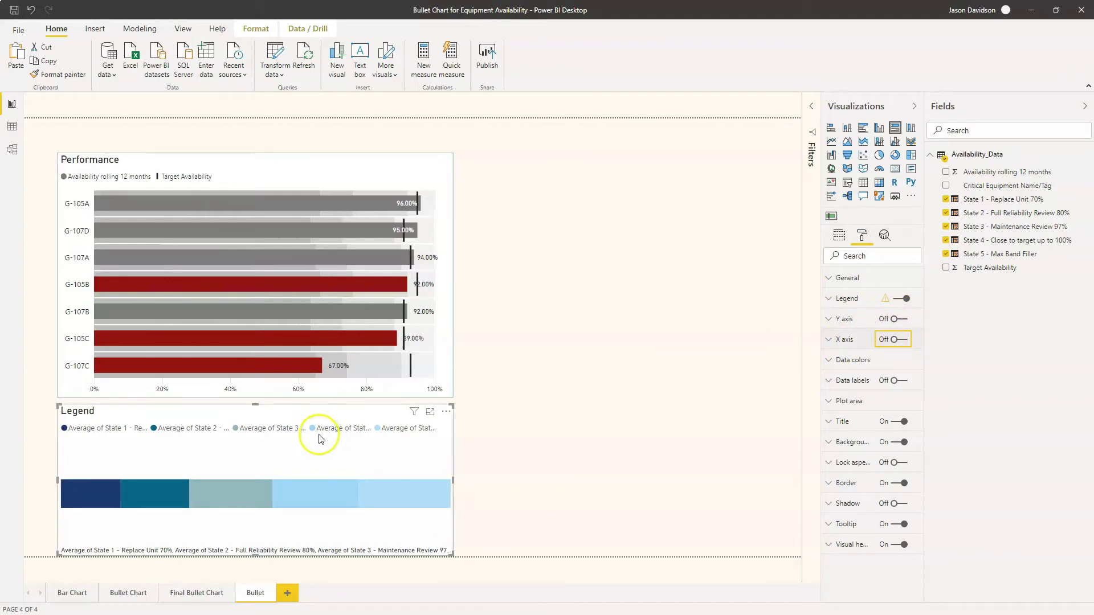
left_click(905, 421)
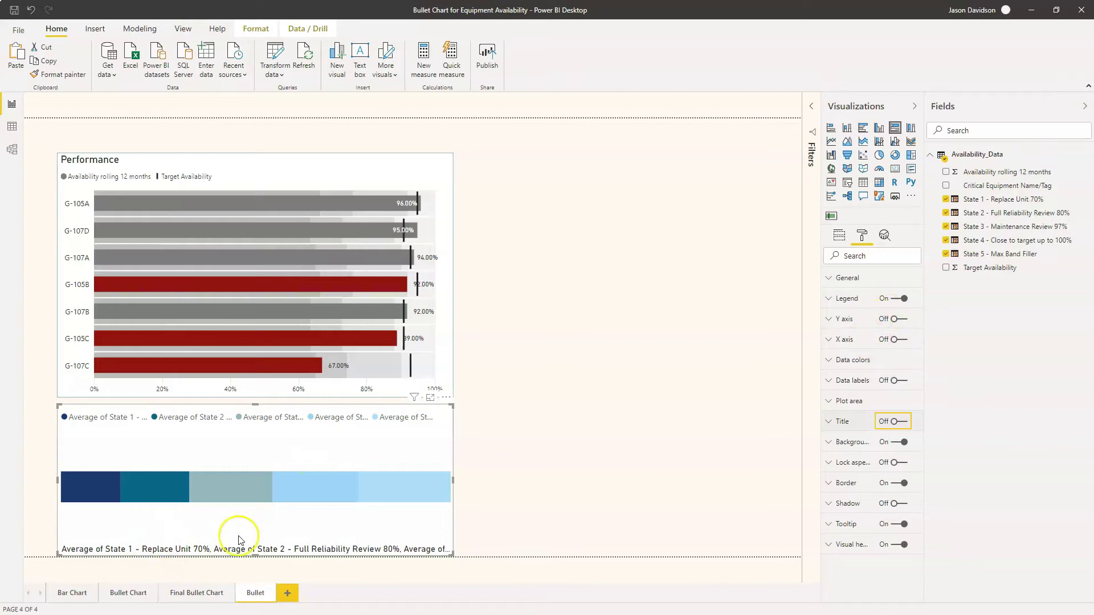
left_click_drag(258, 561, 256, 500)
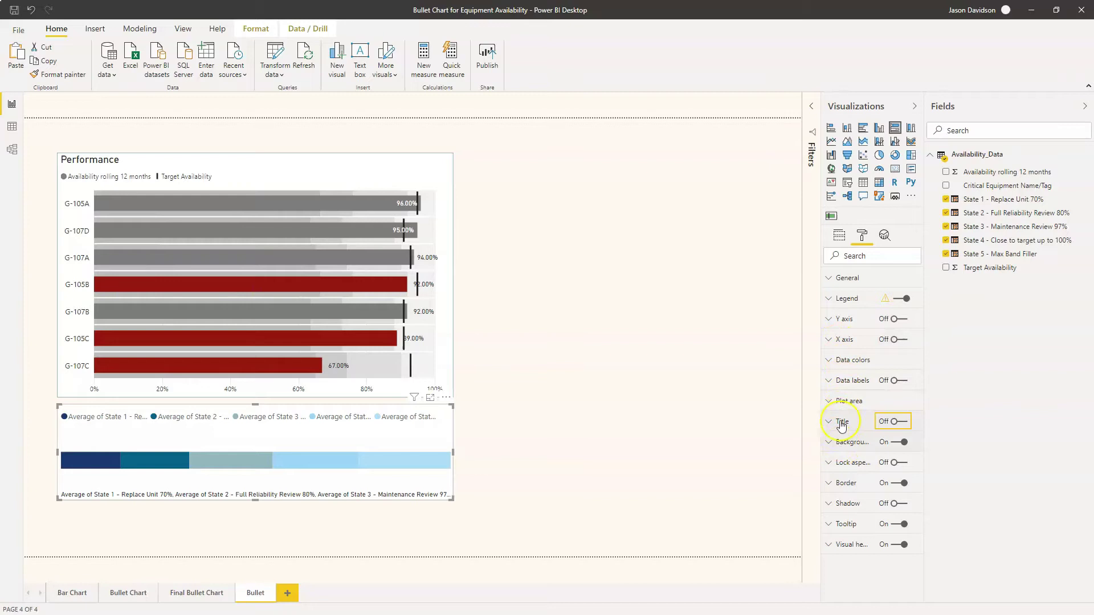
Switch off the Legend visual's X-axis title and shorten the visual further
left_click(829, 318)
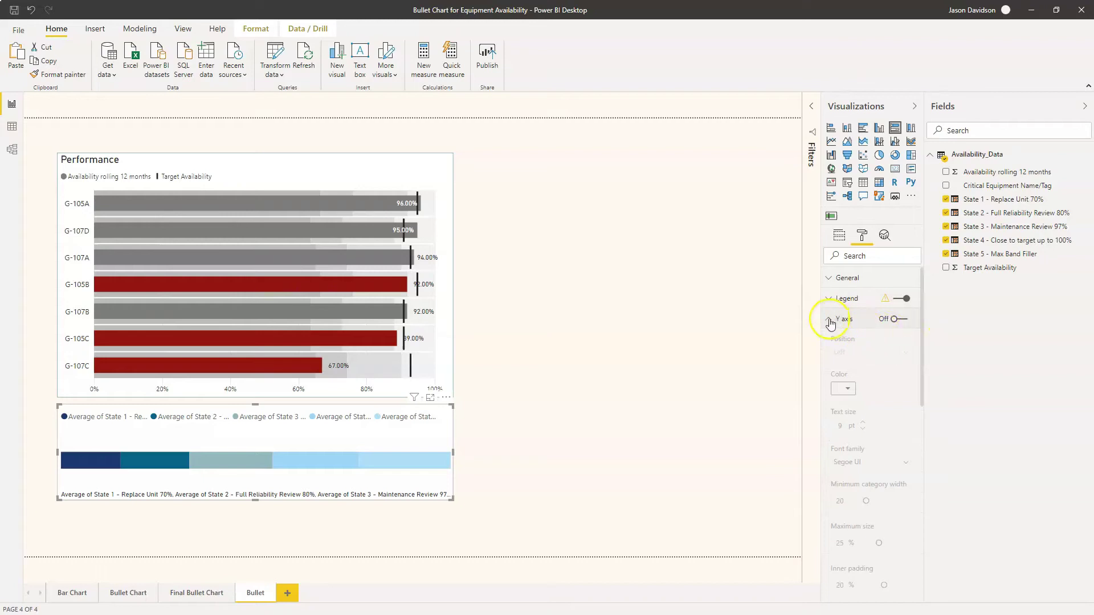
left_click(829, 319)
left_click(829, 340)
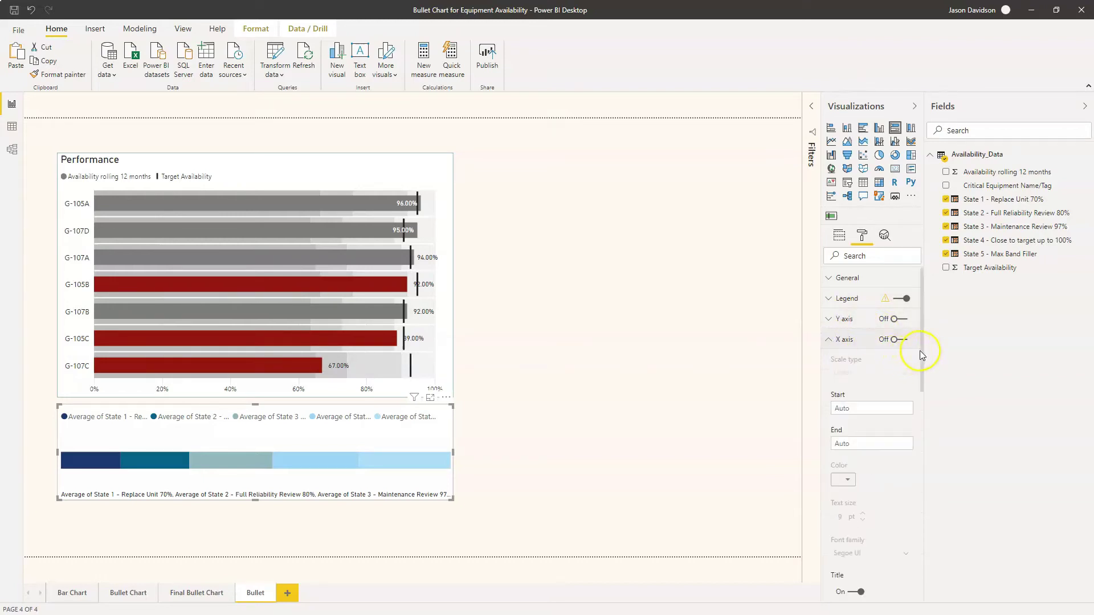
left_click_drag(921, 350, 930, 399)
left_click(862, 457)
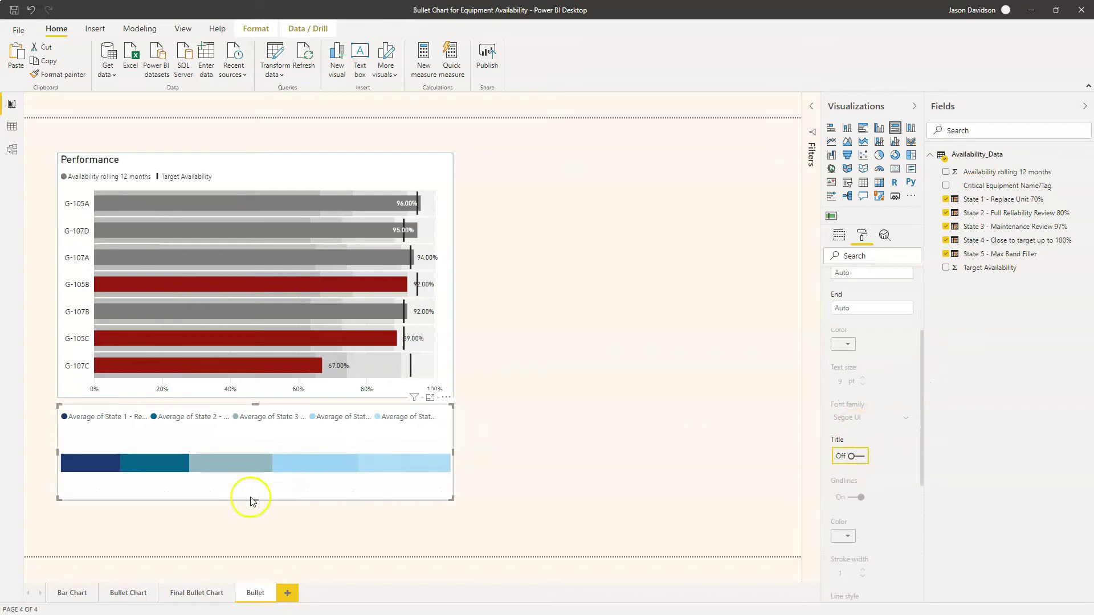
left_click_drag(252, 498, 257, 467)
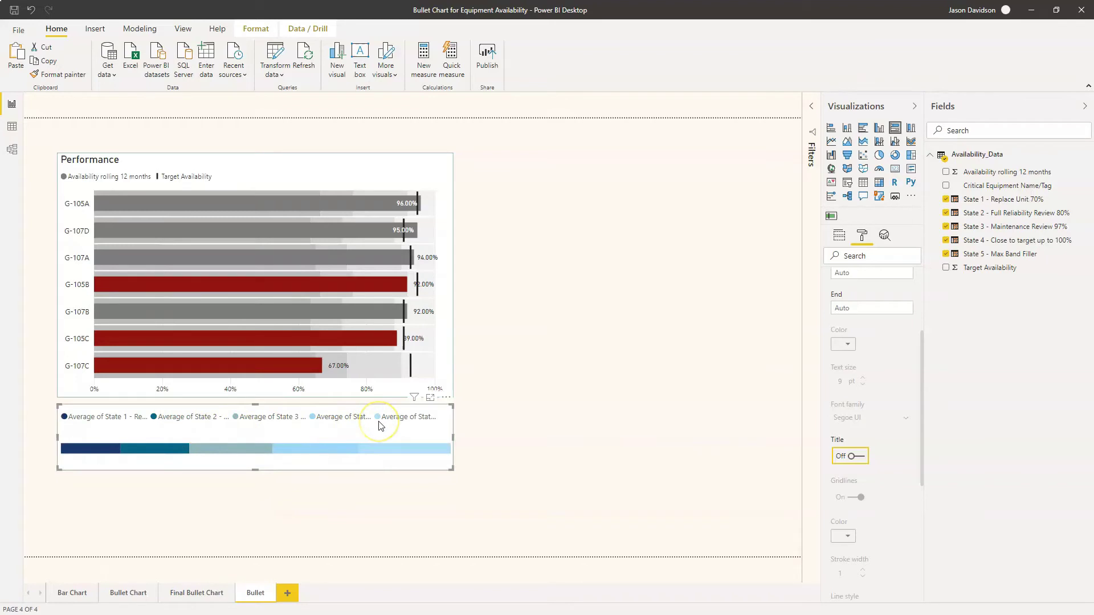
Rename the legend visual's value fields to short names, from Replace Unit 70% to Above Target
left_click(841, 237)
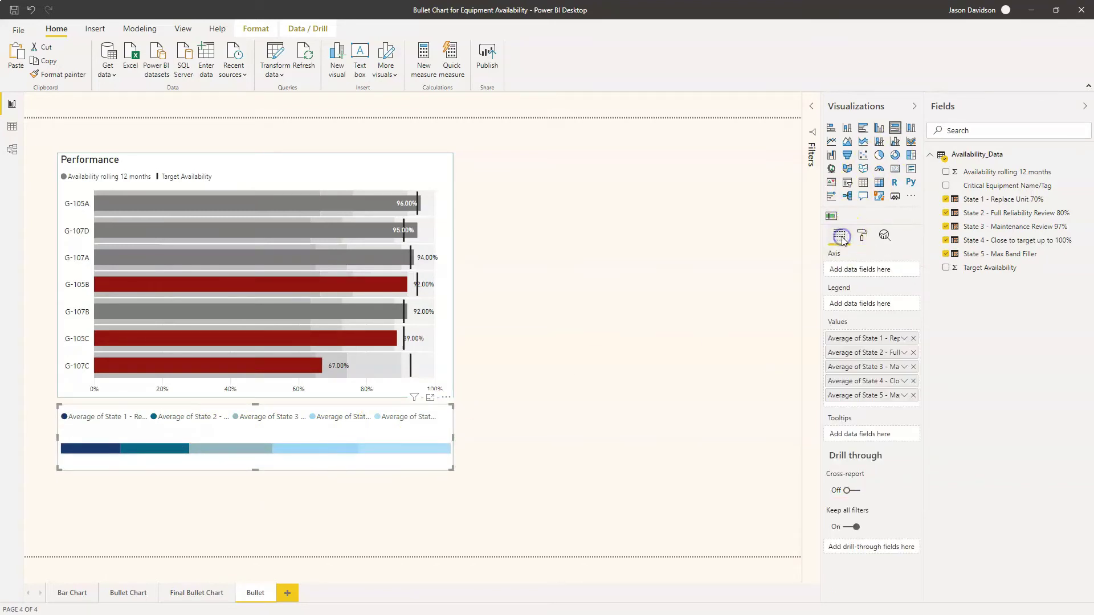
left_click(840, 381)
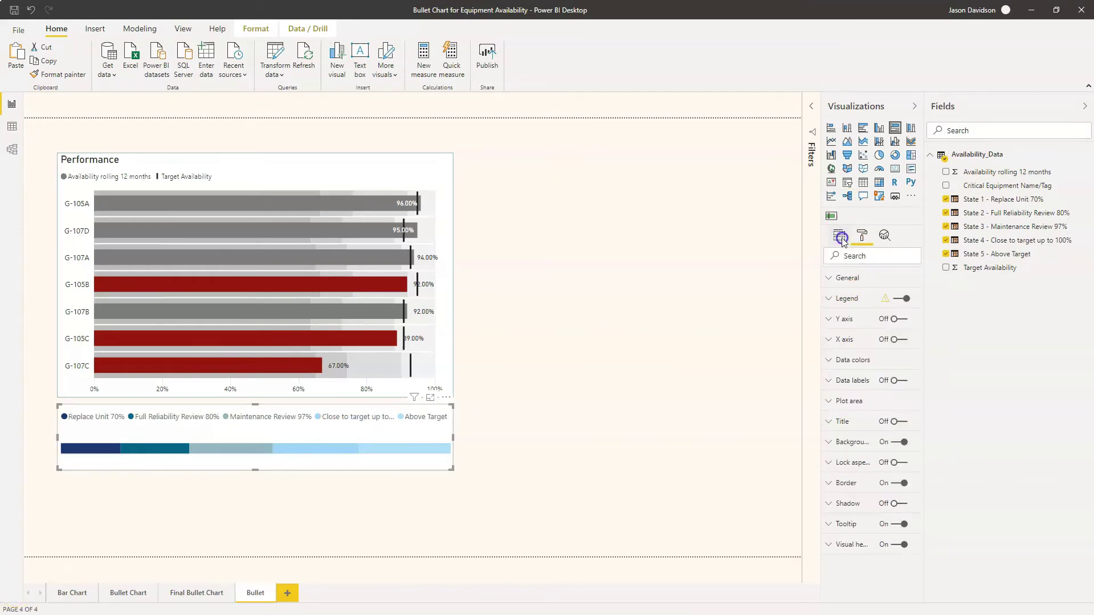
left_click(840, 235)
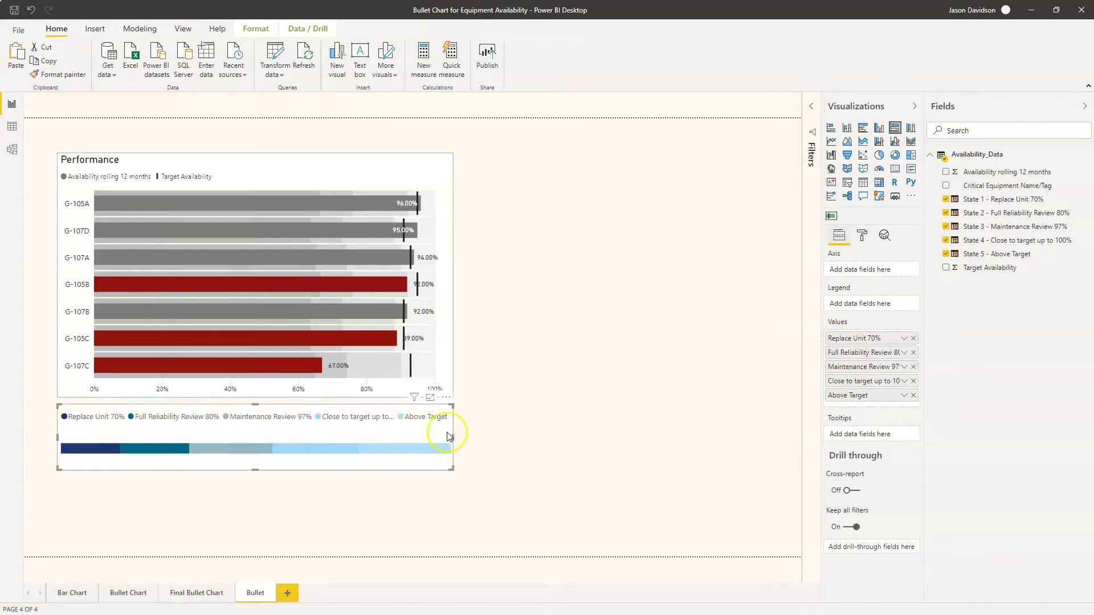
left_click(862, 236)
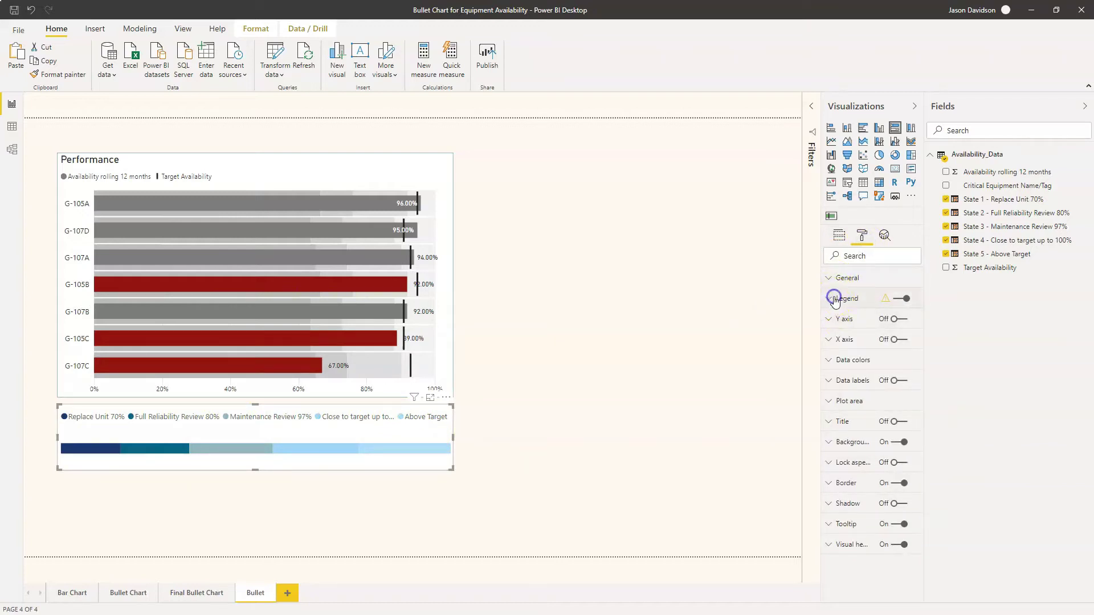
Shorten the legend strip slightly and move it flush beneath the Performance bullet chart
left_click(835, 299)
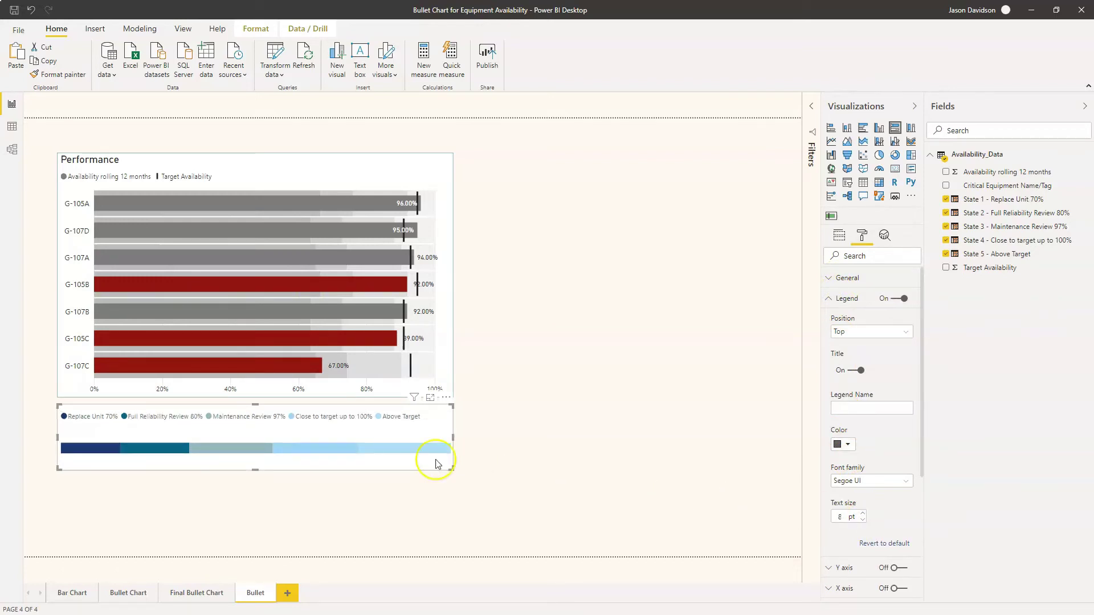
left_click_drag(254, 471, 255, 461)
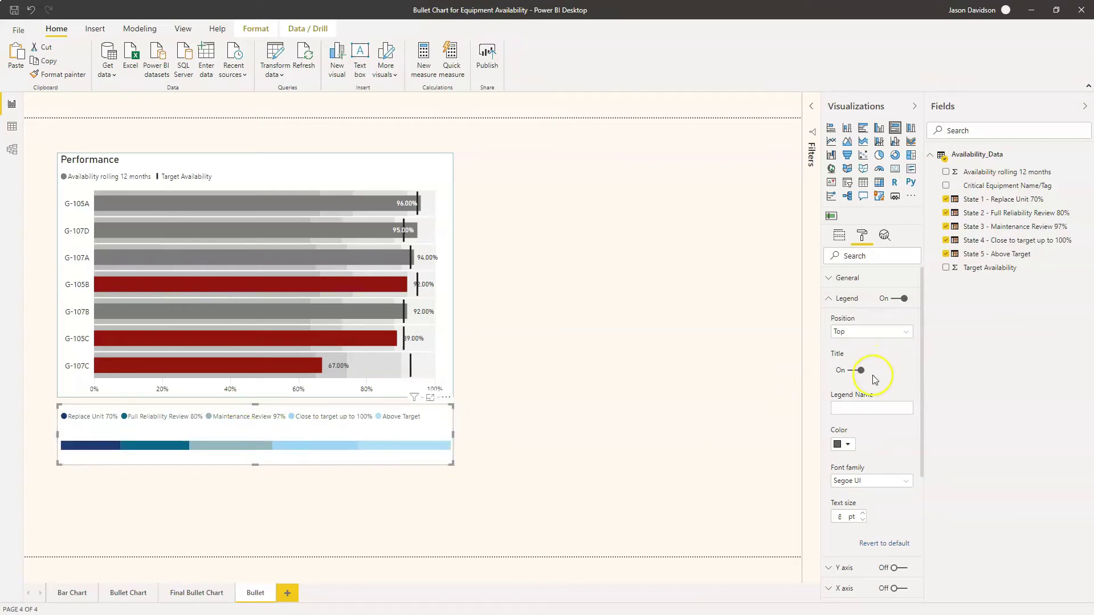
left_click_drag(311, 410, 306, 402)
left_click(488, 413)
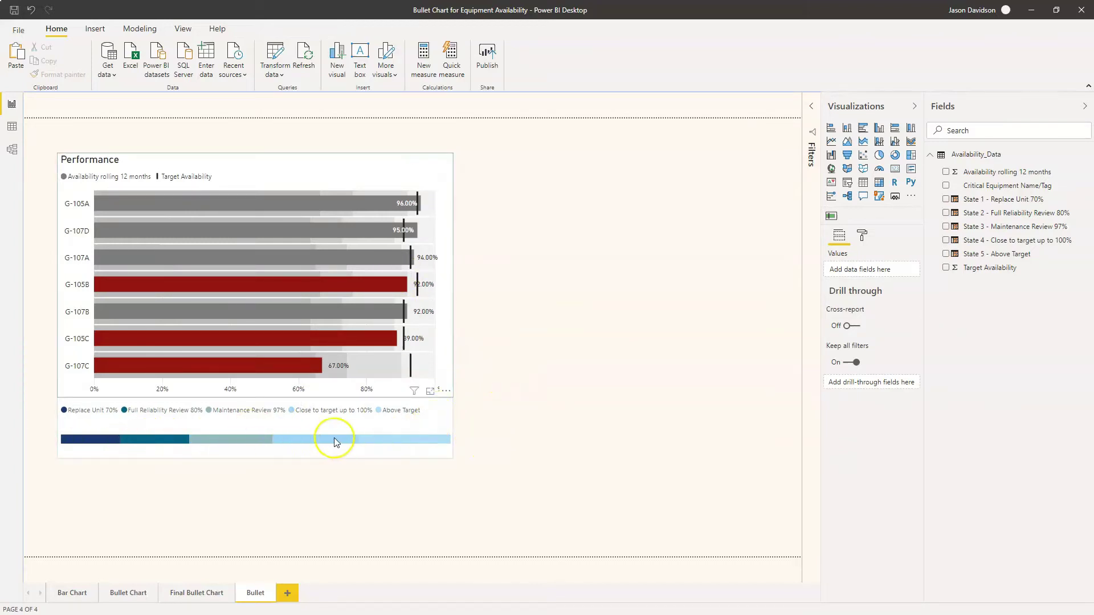
Colour the Performance chart's State 1, 2 and 3 bands with custom greys BBB, CCC and DDD
mouse_move(346, 437)
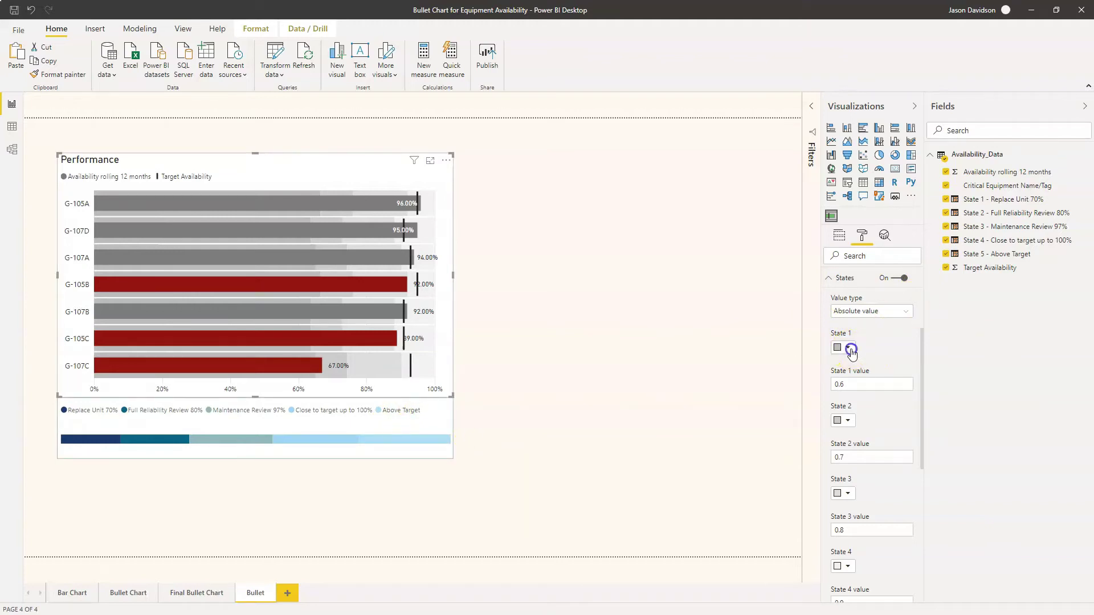
left_click(848, 348)
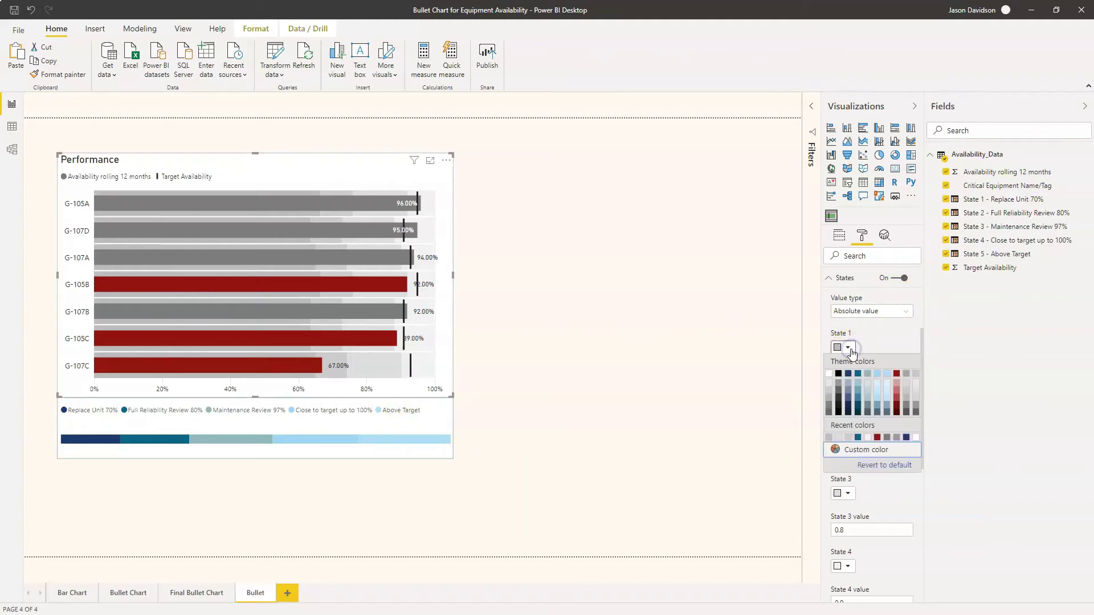
left_click(858, 453)
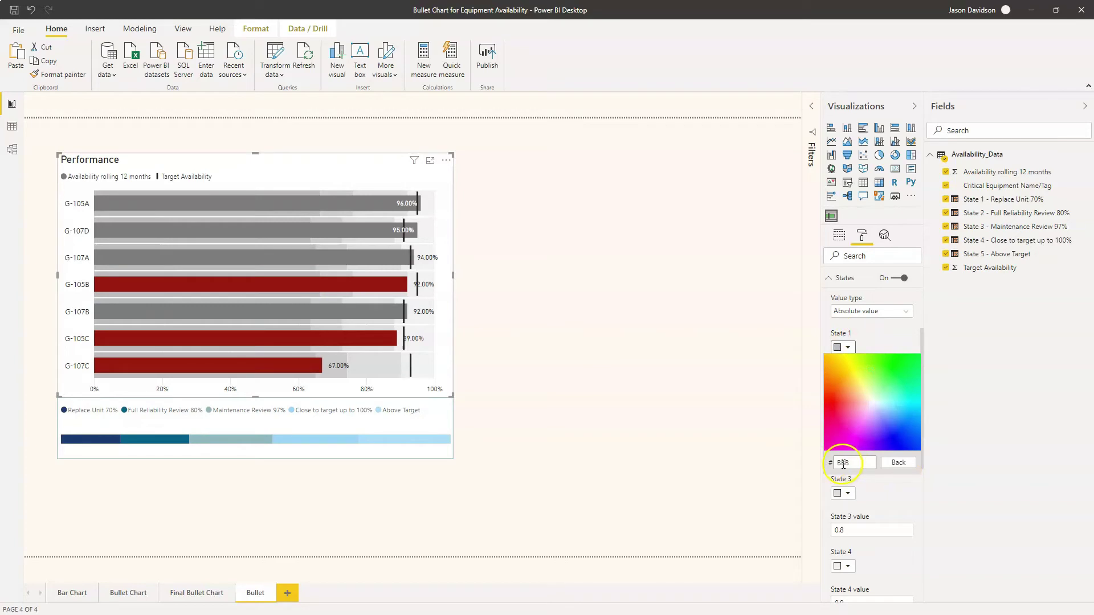
left_click(953, 380)
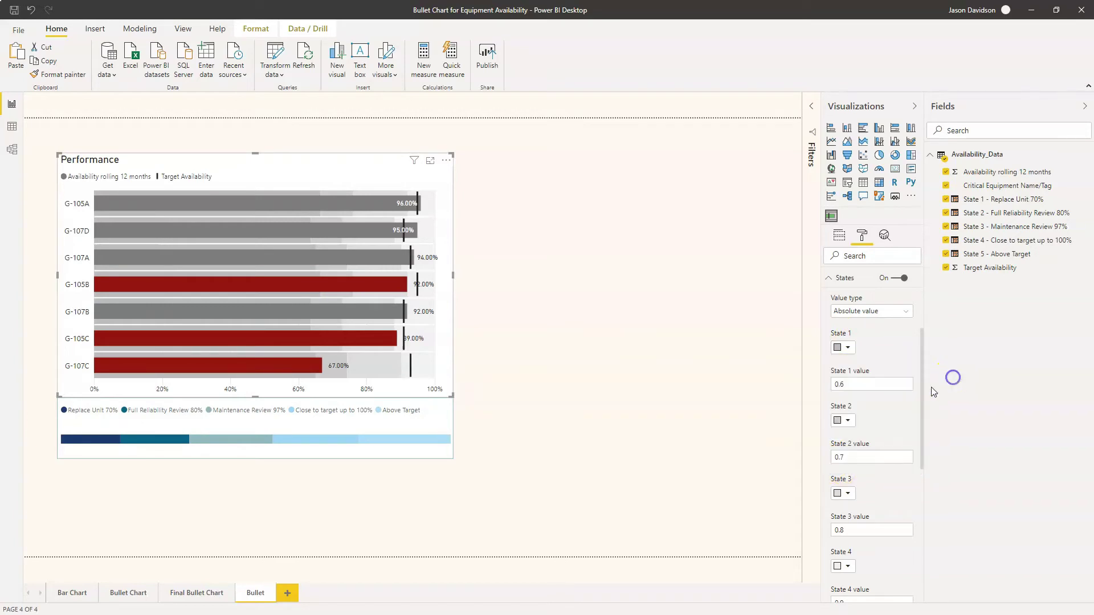
left_click(848, 423)
left_click(854, 390)
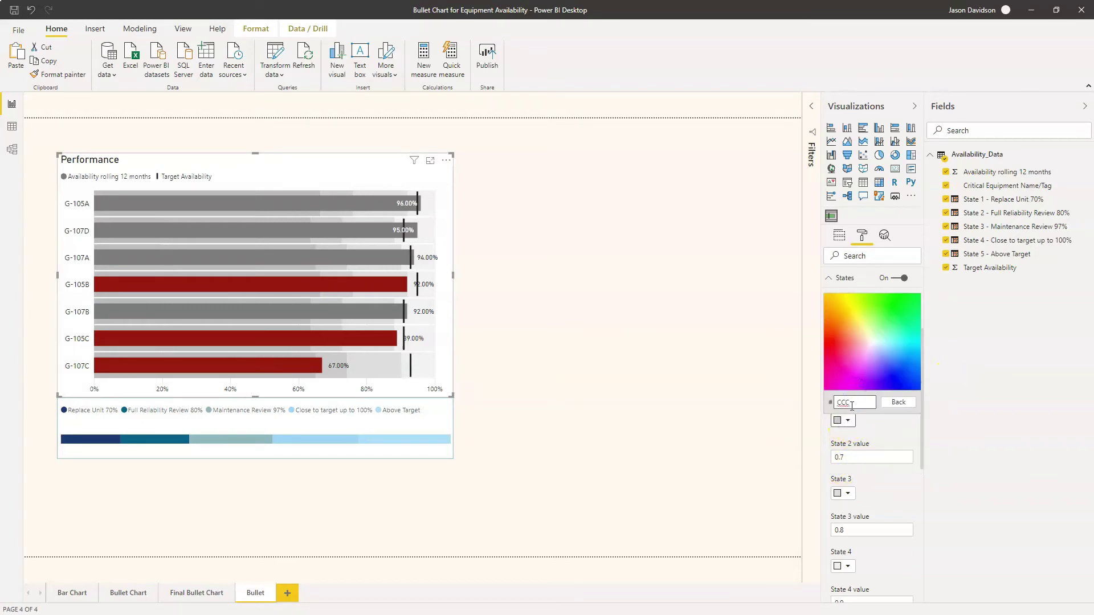
left_click(849, 423)
left_click(849, 493)
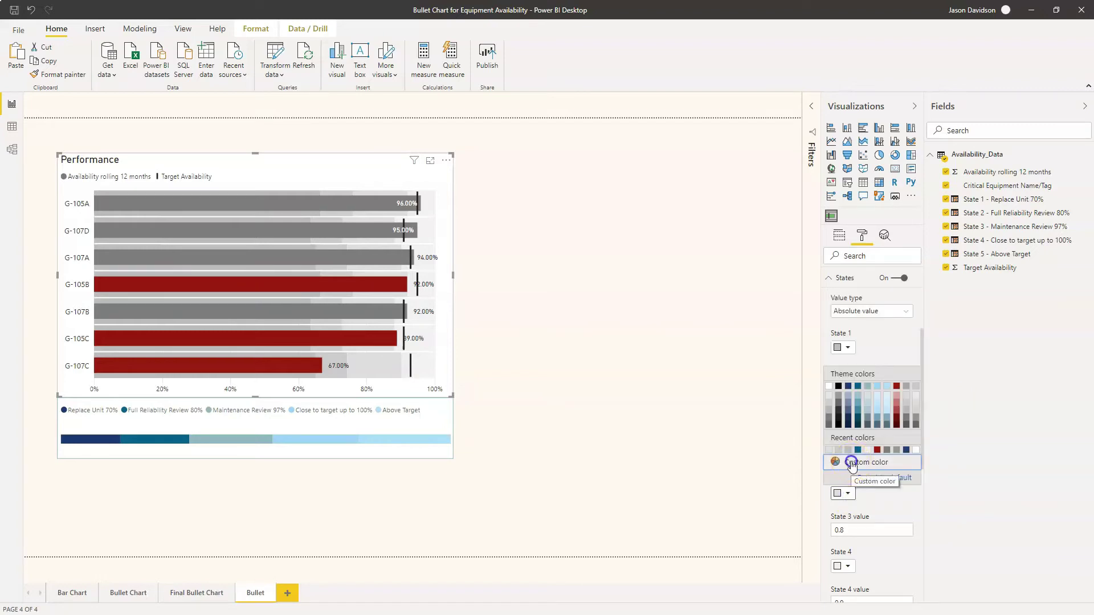
left_click(852, 465)
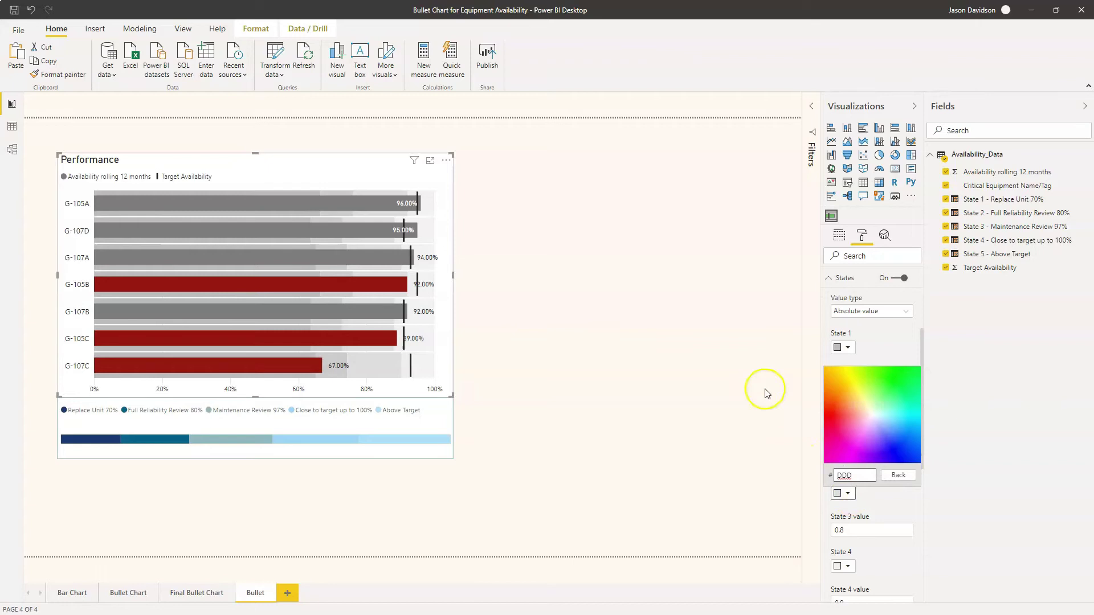
left_click(423, 425)
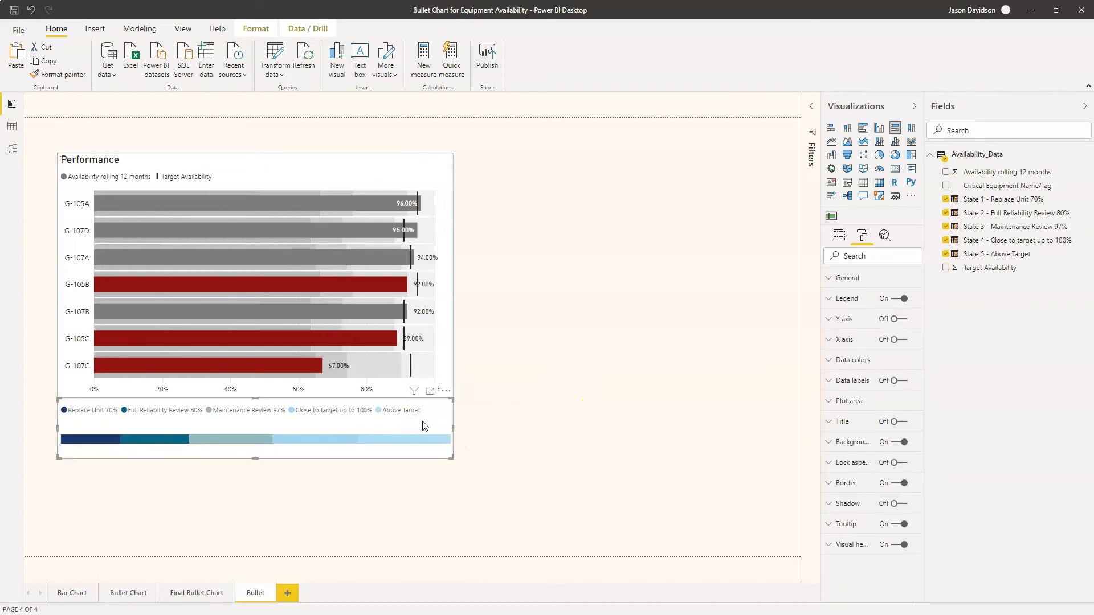
Give the legend visual's Replace Unit 70% segment the custom grey BBB
left_click(832, 361)
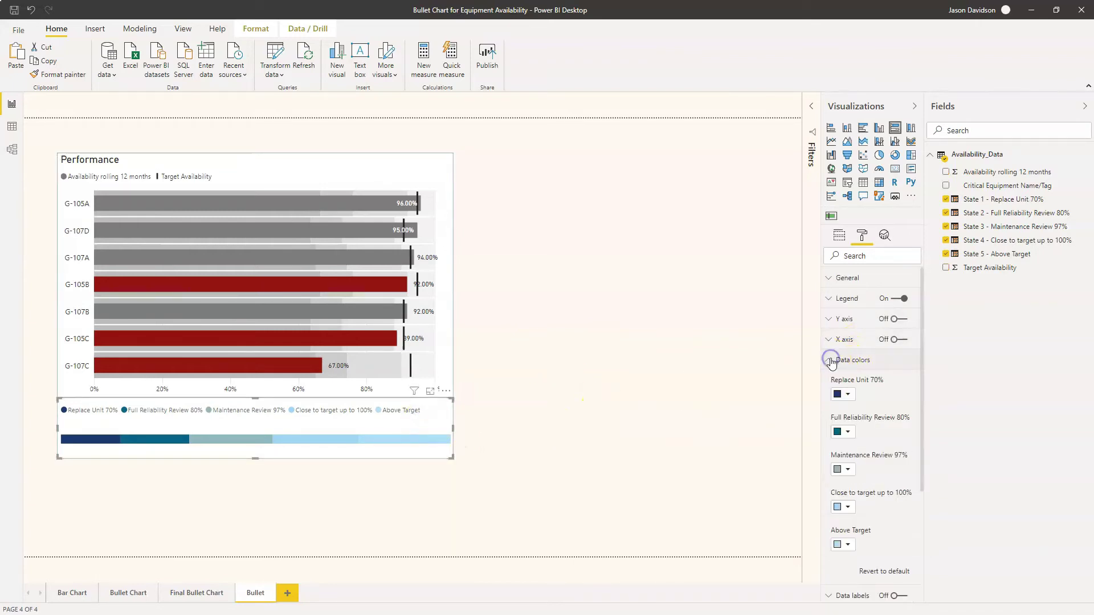
left_click(849, 397)
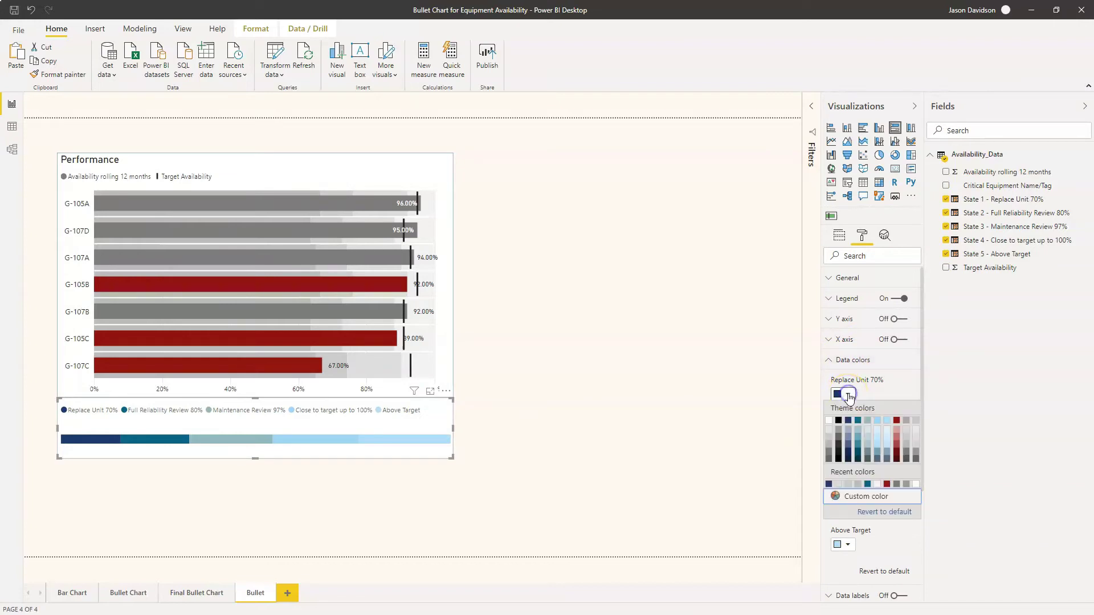
left_click(861, 495)
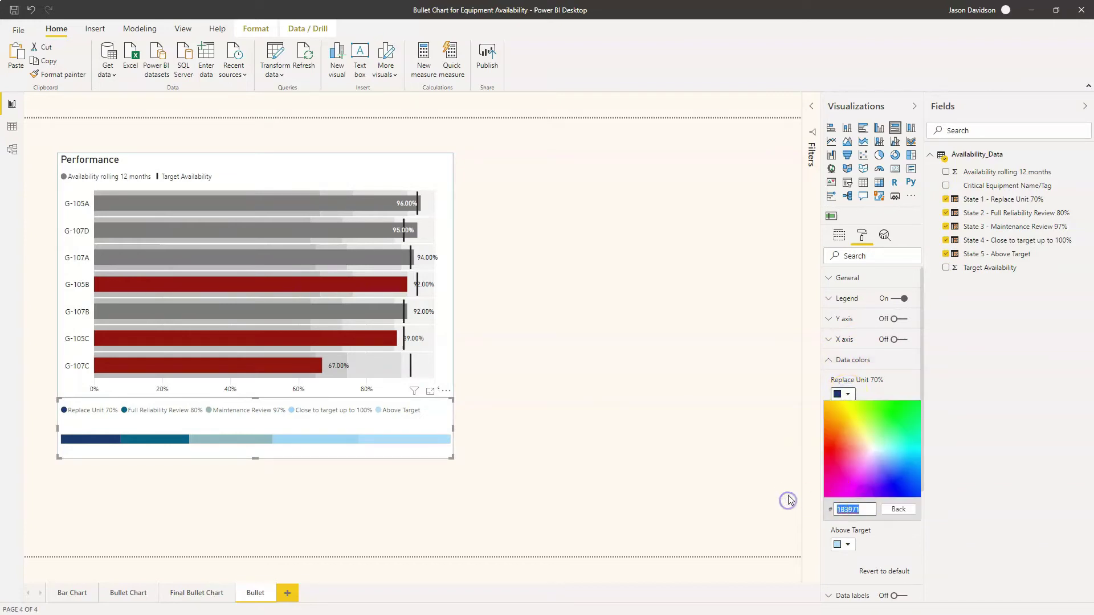
type("BBB")
left_click(783, 414)
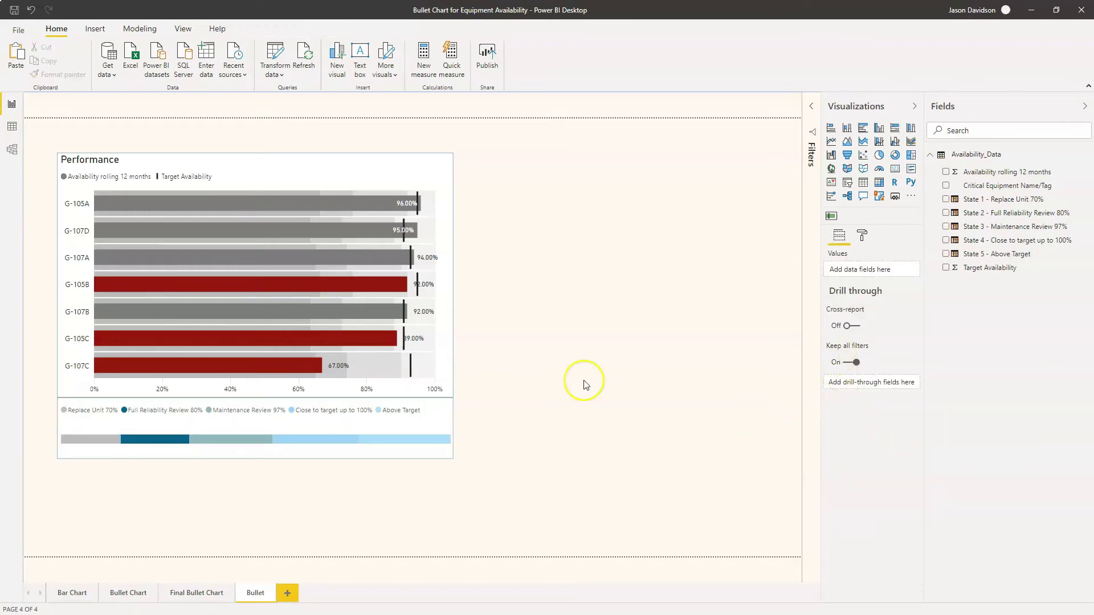
Give the Full Reliability Review 80% segment the custom grey CCC
left_click(333, 425)
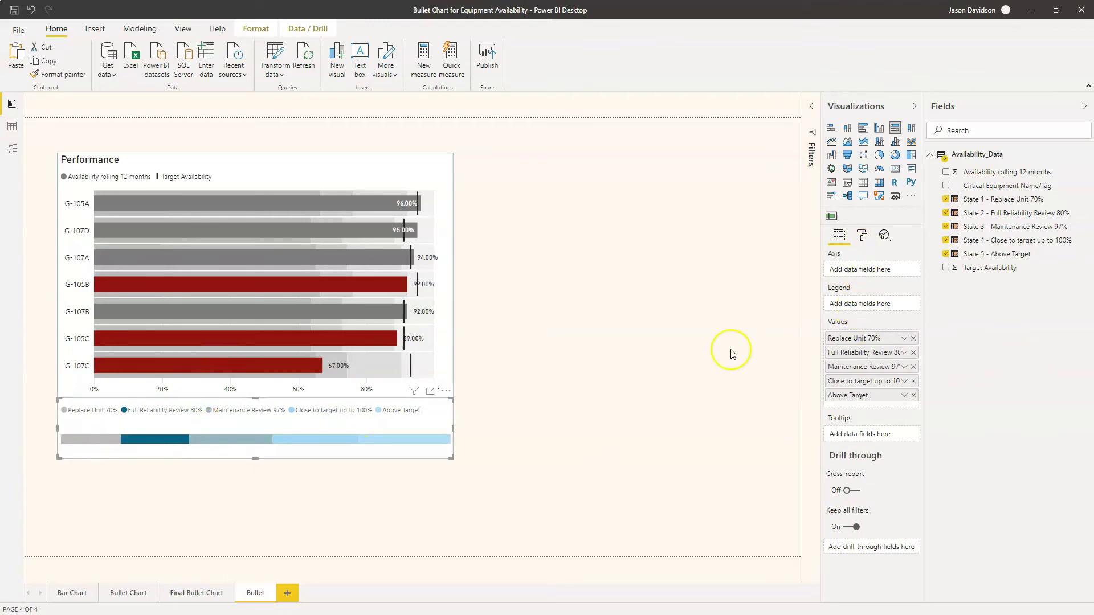
left_click(863, 237)
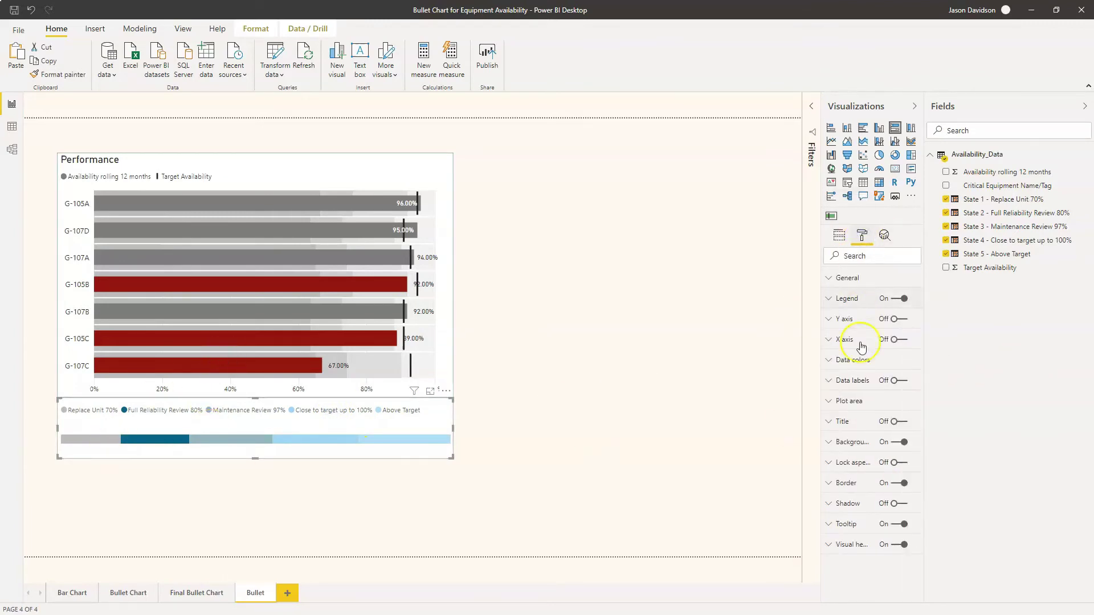
left_click(829, 359)
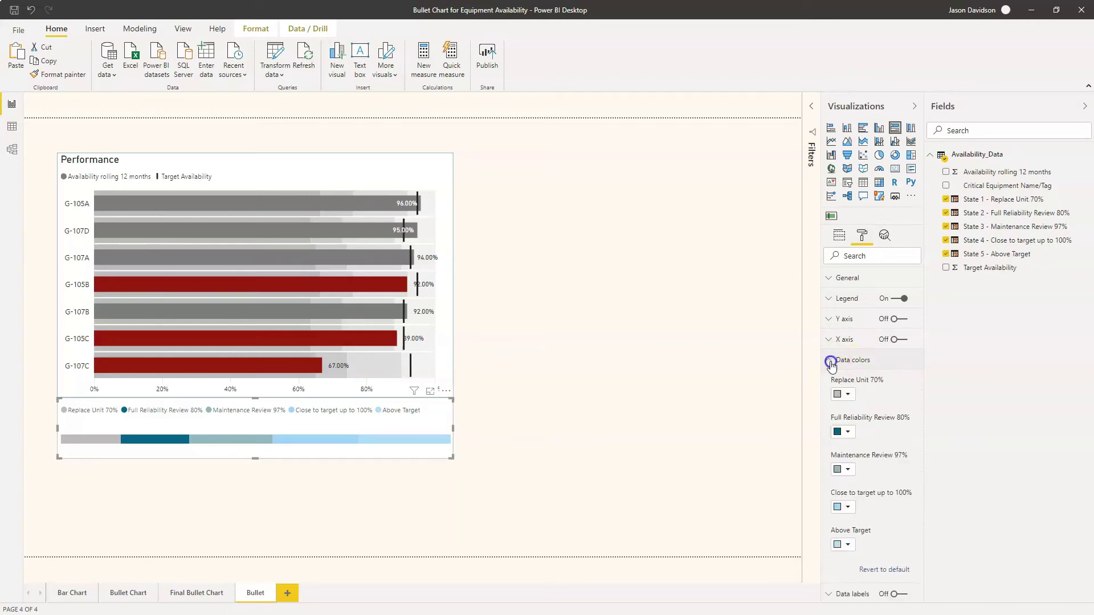
left_click(847, 433)
left_click(869, 537)
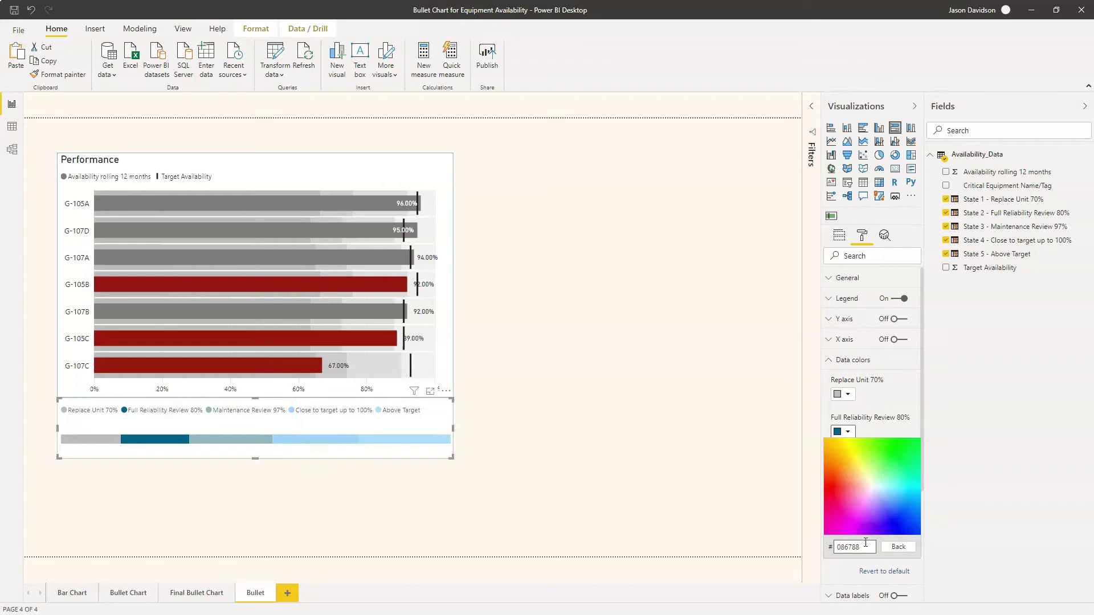
double_click(844, 542)
type("Ccc")
left_click(868, 452)
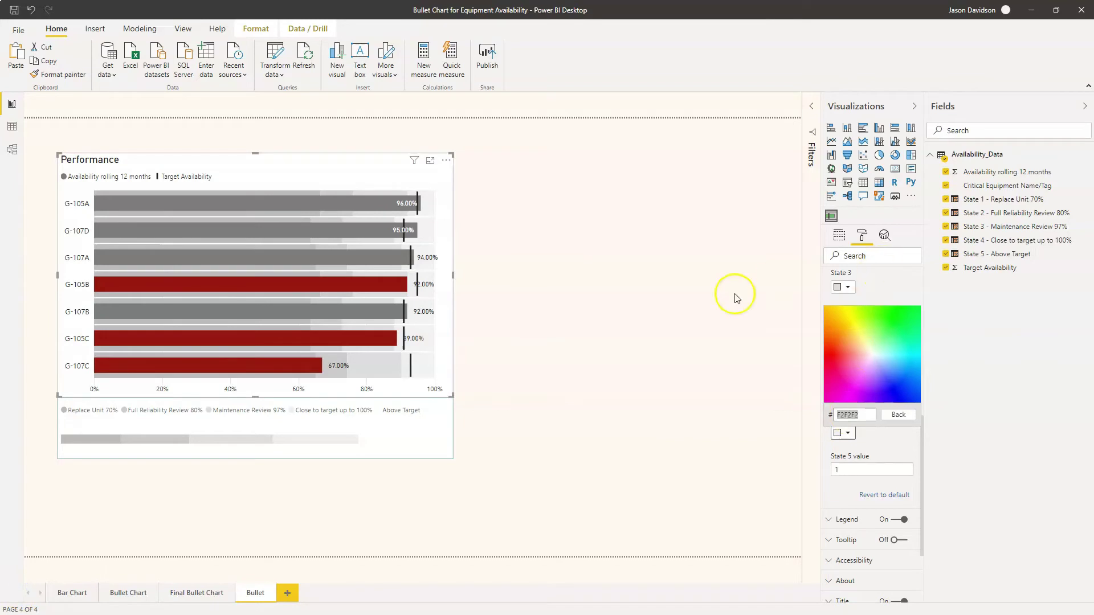
Colour the legend's Above Target segment F2F2F2, then reselect the visual to review its fields
left_click(393, 437)
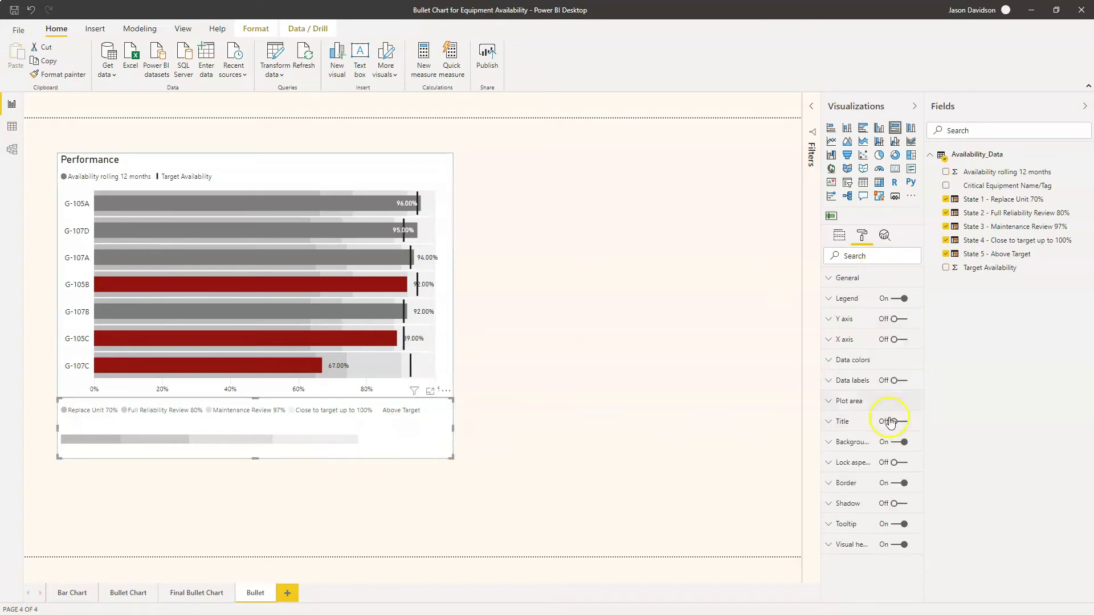
left_click(830, 365)
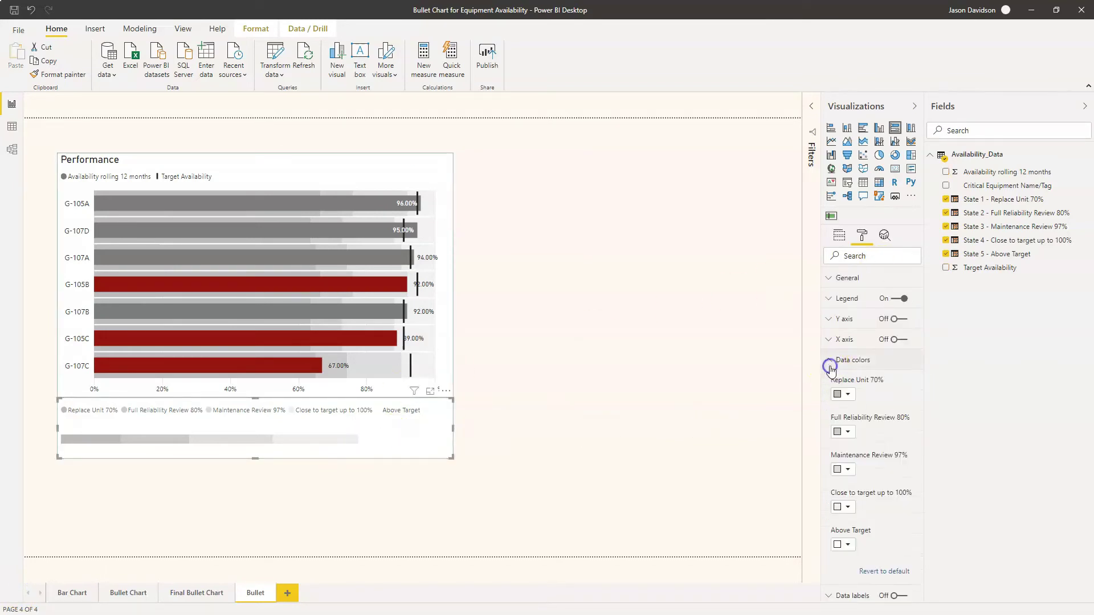
left_click(847, 544)
left_click(864, 514)
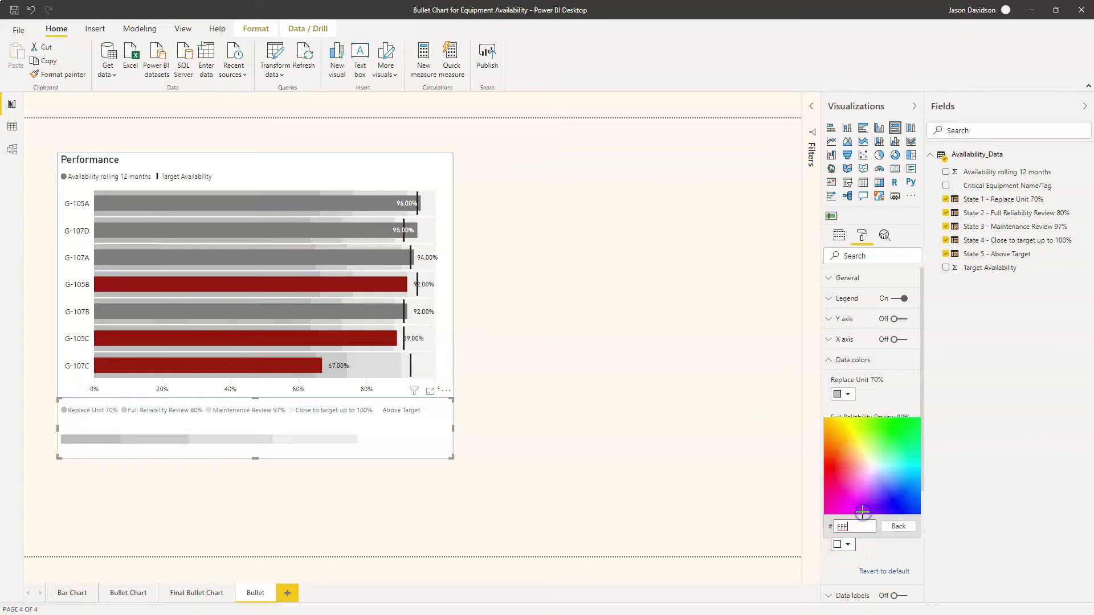
type("F2F2F2")
left_click(666, 448)
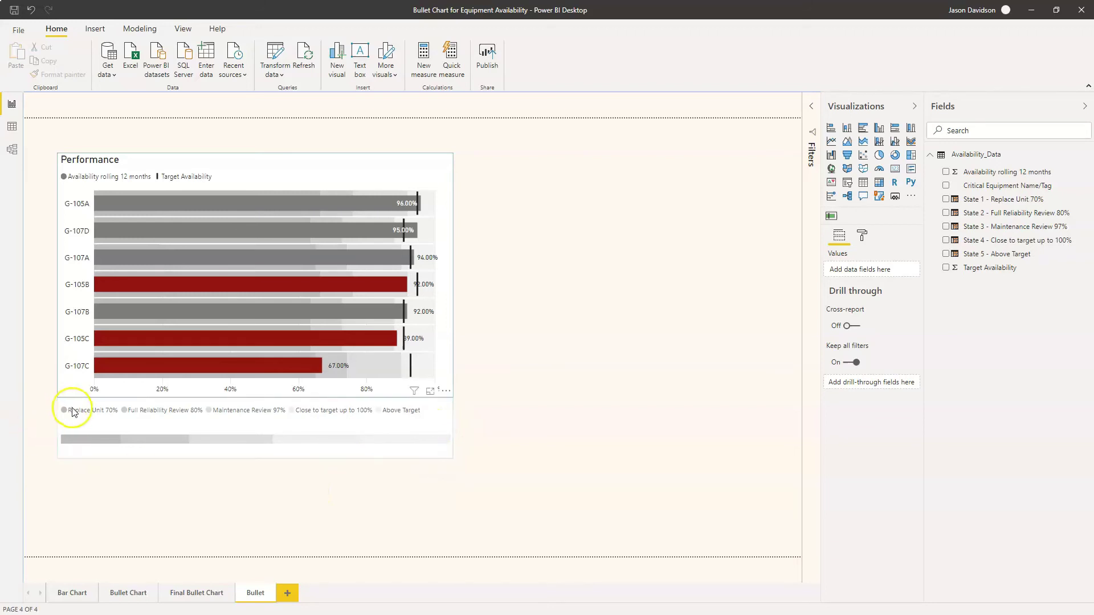
left_click(93, 422)
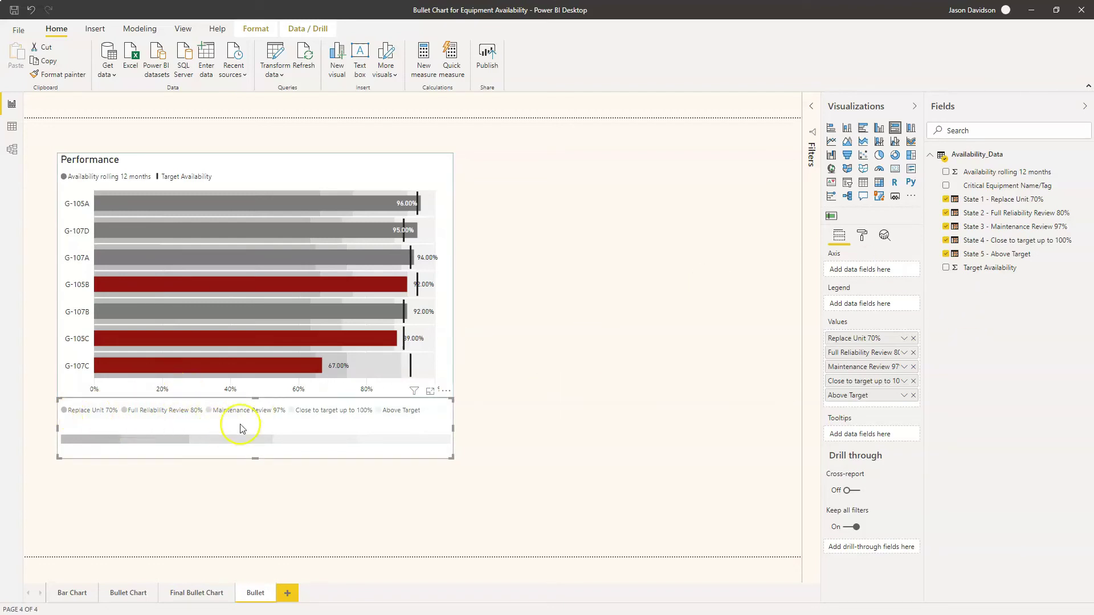
Set the stacked-bar legend position to Top Center and its legend name to 'Legend'
left_click(862, 238)
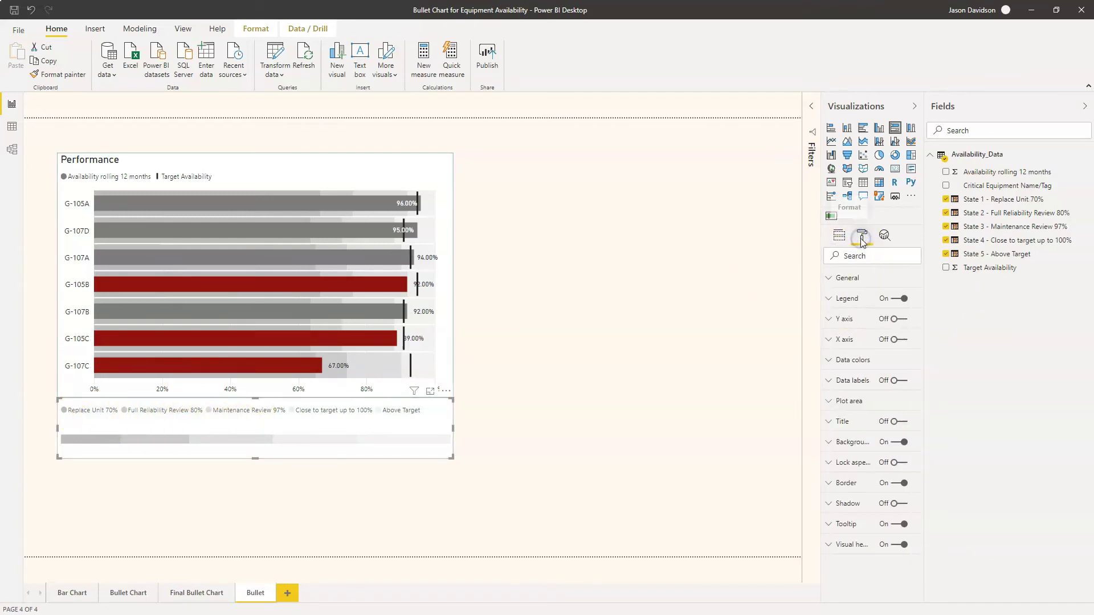
left_click(830, 298)
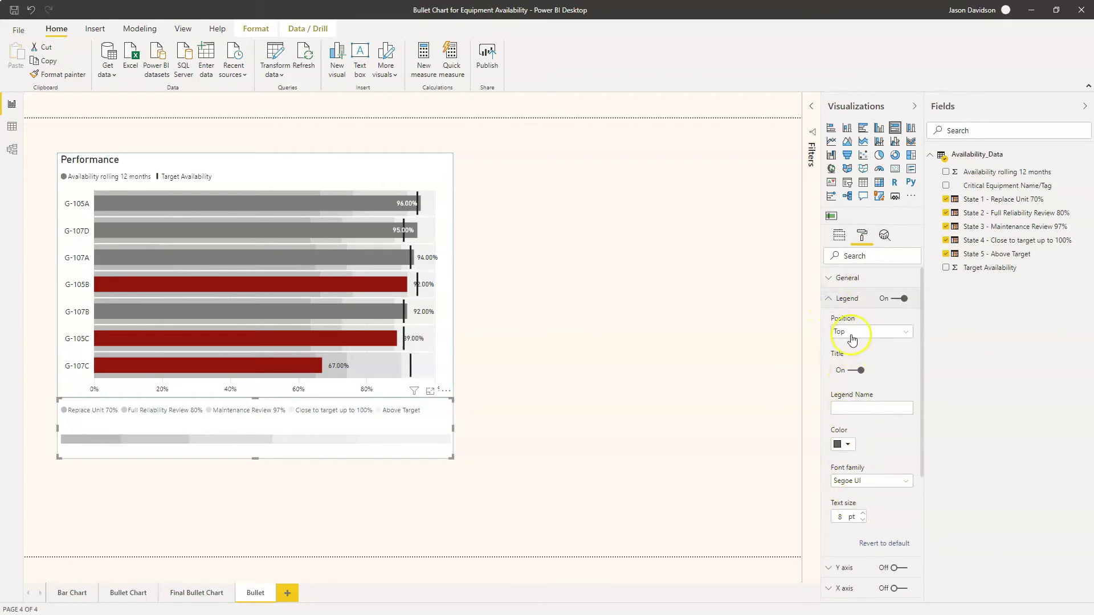
left_click(850, 333)
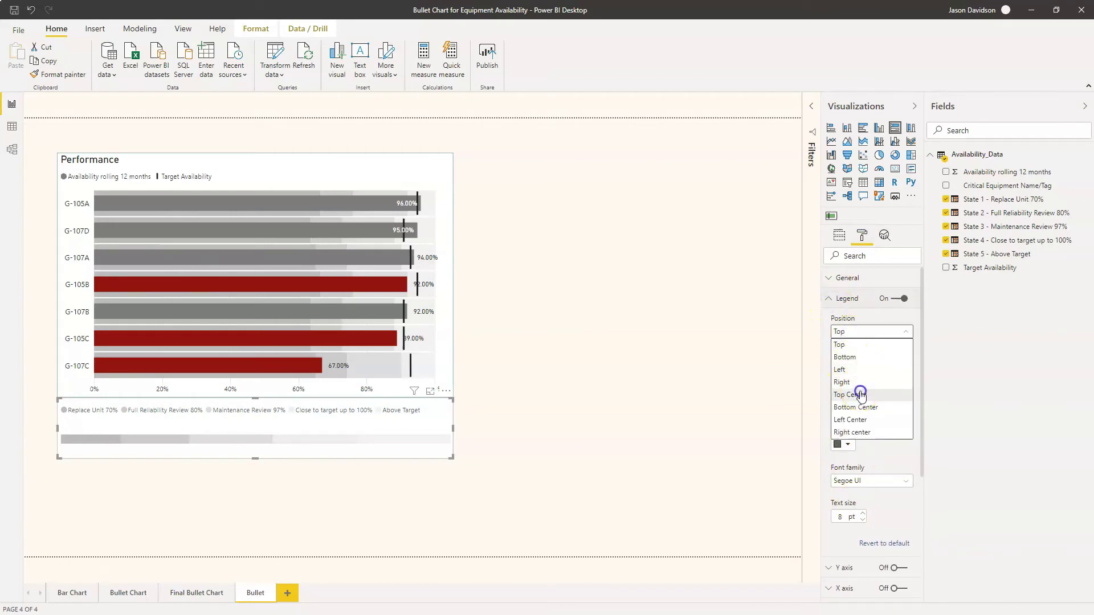
left_click(850, 394)
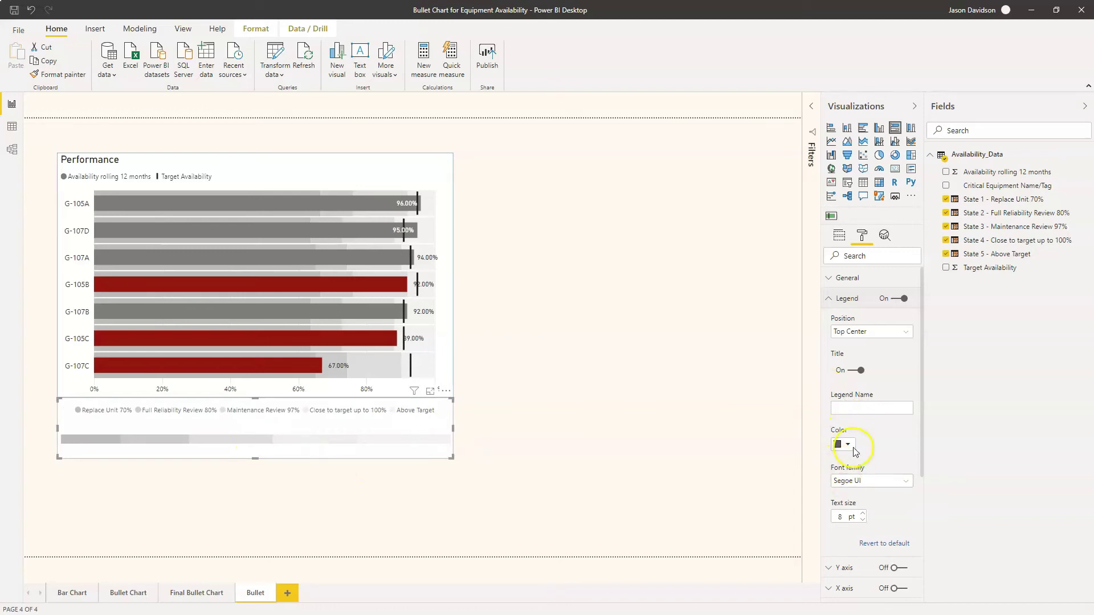
left_click(845, 406)
type("Legend")
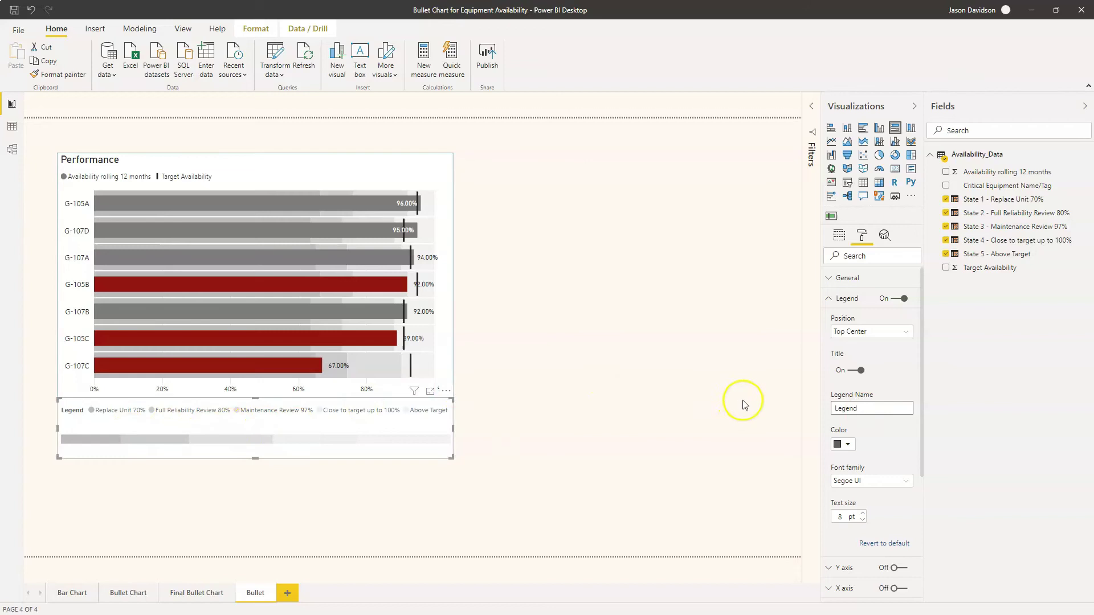
Hide the legend's own 'Legend' label and show 'Legend' as the visual's title instead
left_click(832, 297)
left_click(831, 298)
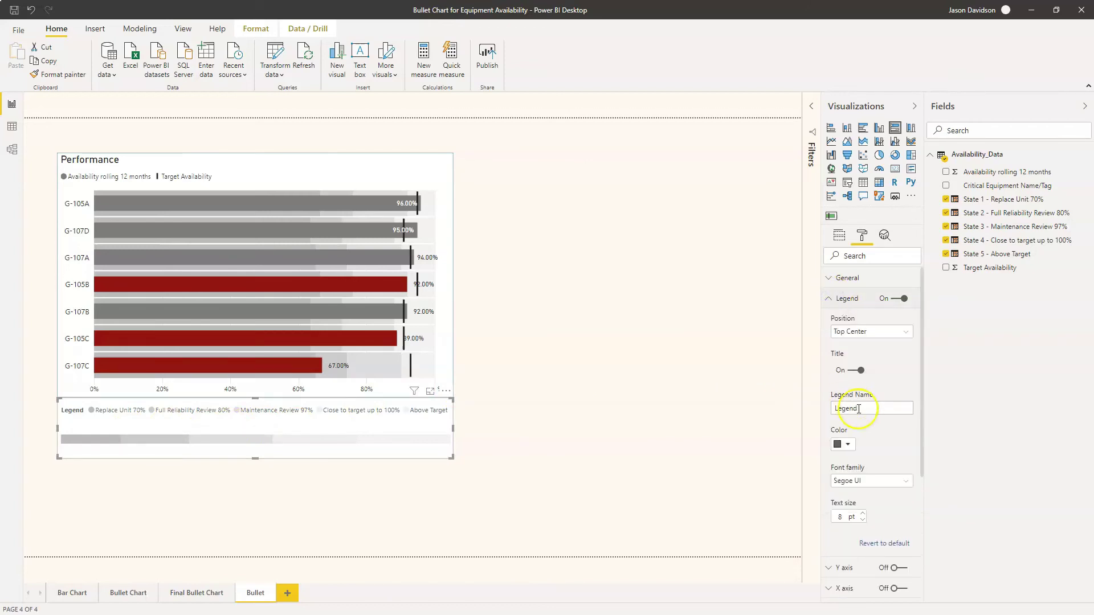
left_click(861, 371)
left_click(831, 298)
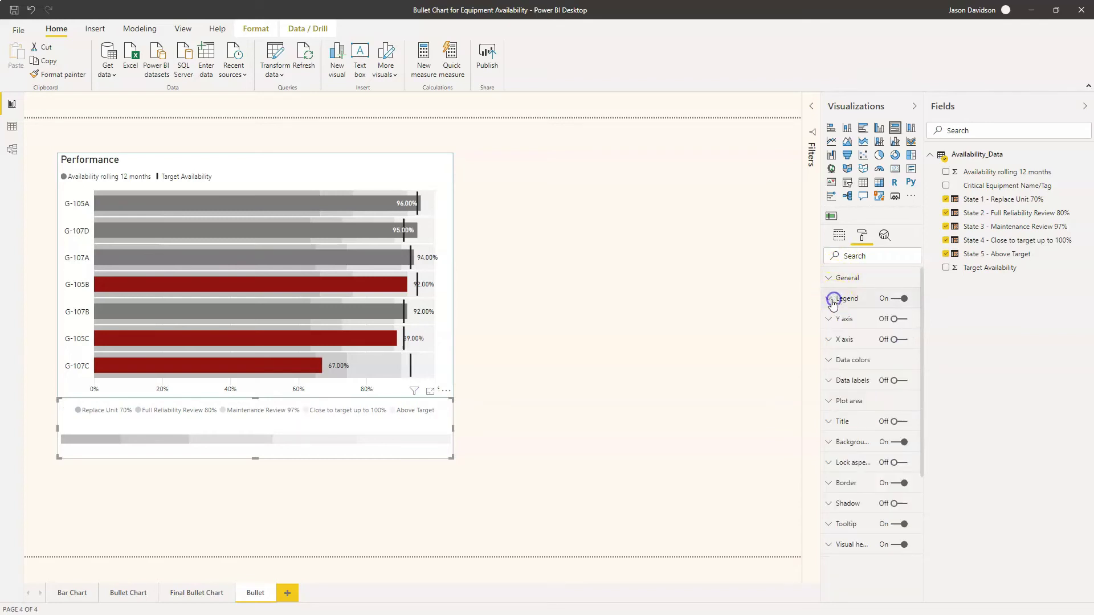
left_click(829, 422)
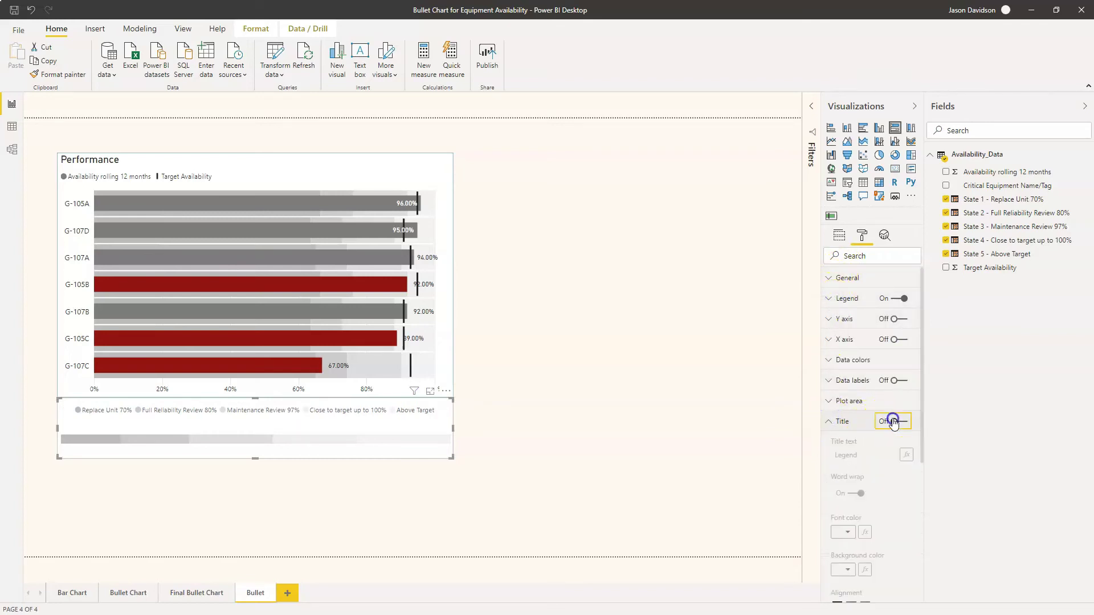
left_click(896, 422)
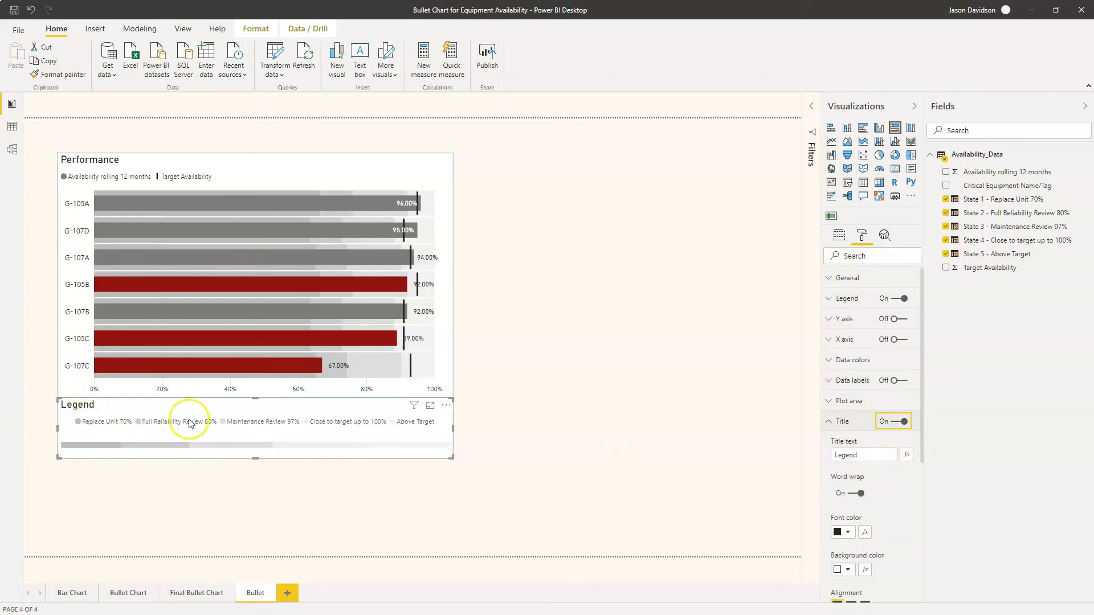
left_click(551, 443)
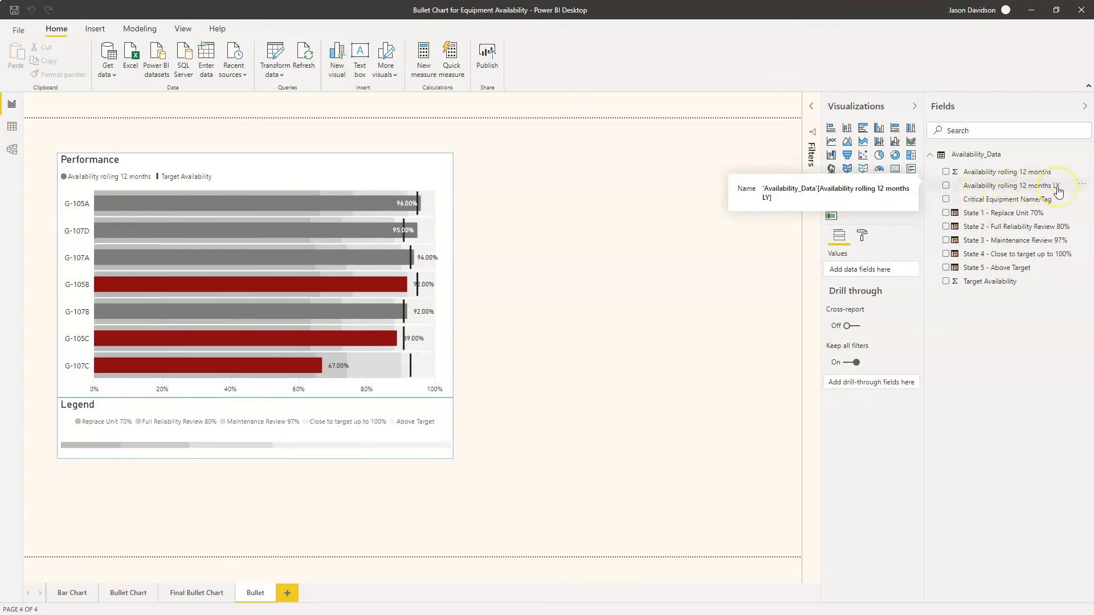
Add Availability rolling 12 months LY as the Performance chart's comparison value
left_click(437, 177)
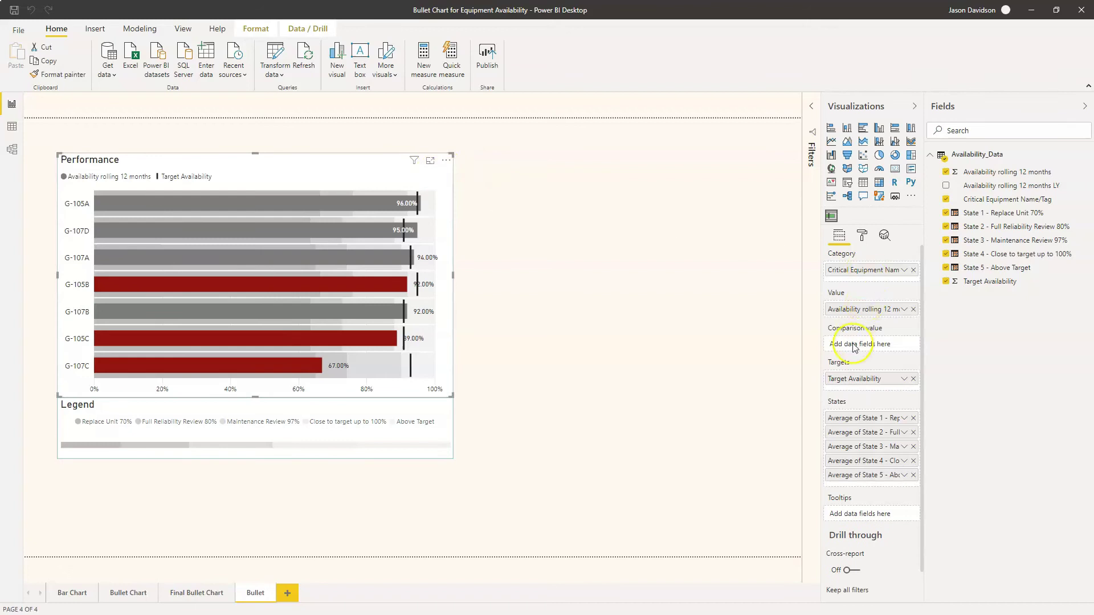
left_click_drag(971, 185, 856, 347)
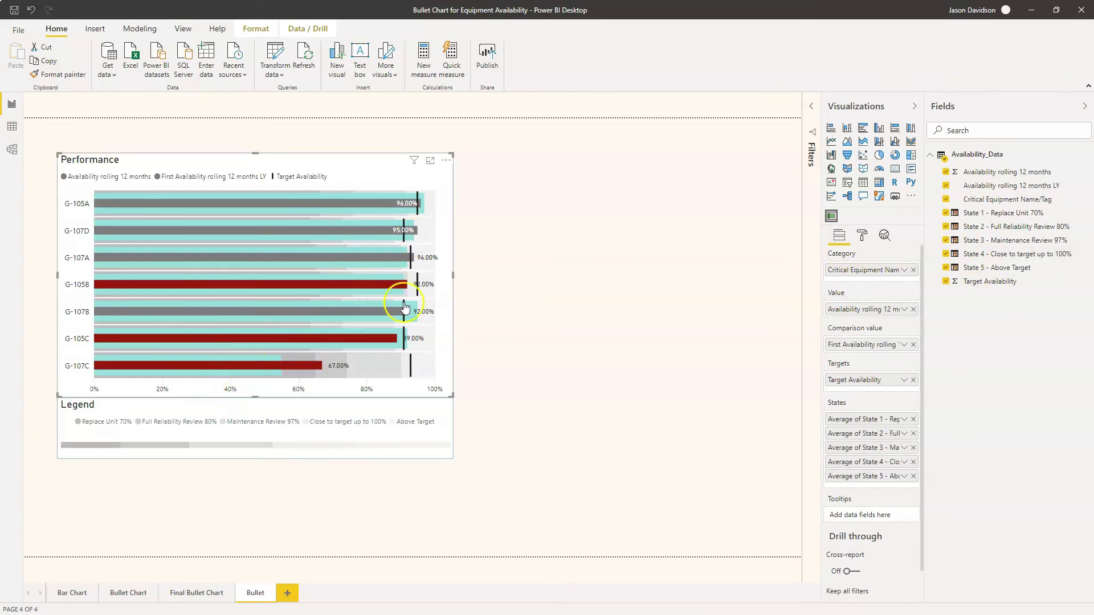
Try pale blue, teal-blue and grey for the comparison bars, then reset and undo
left_click(862, 238)
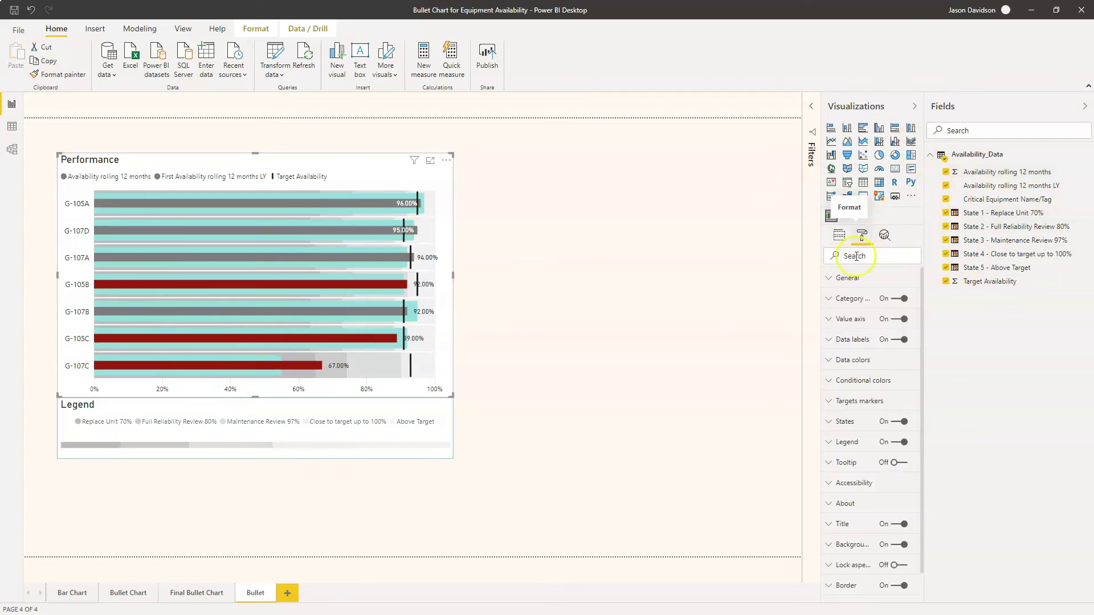
left_click(830, 365)
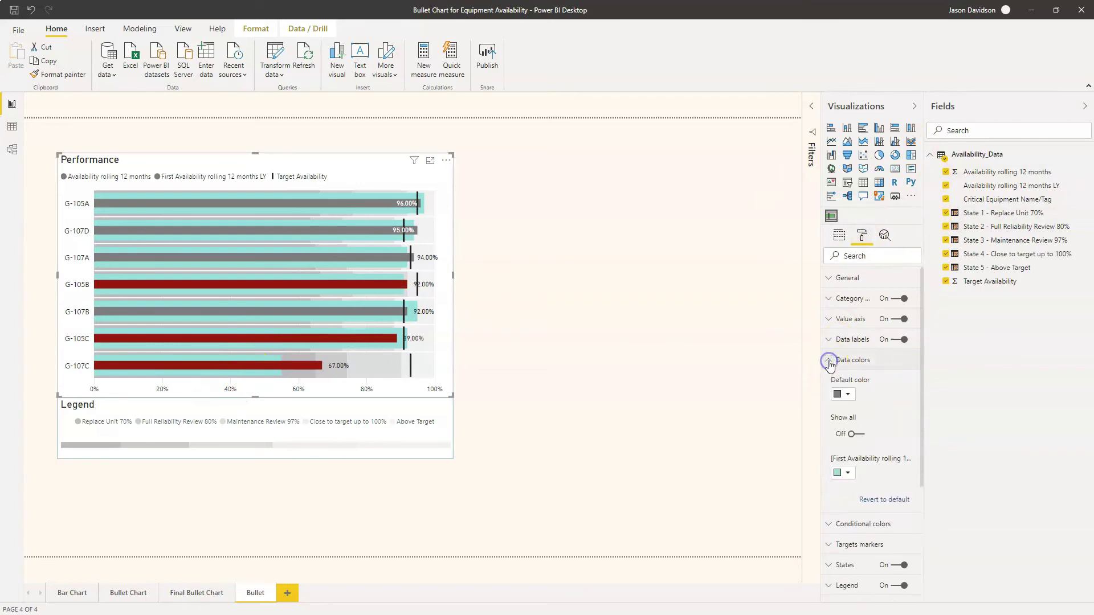
left_click(849, 475)
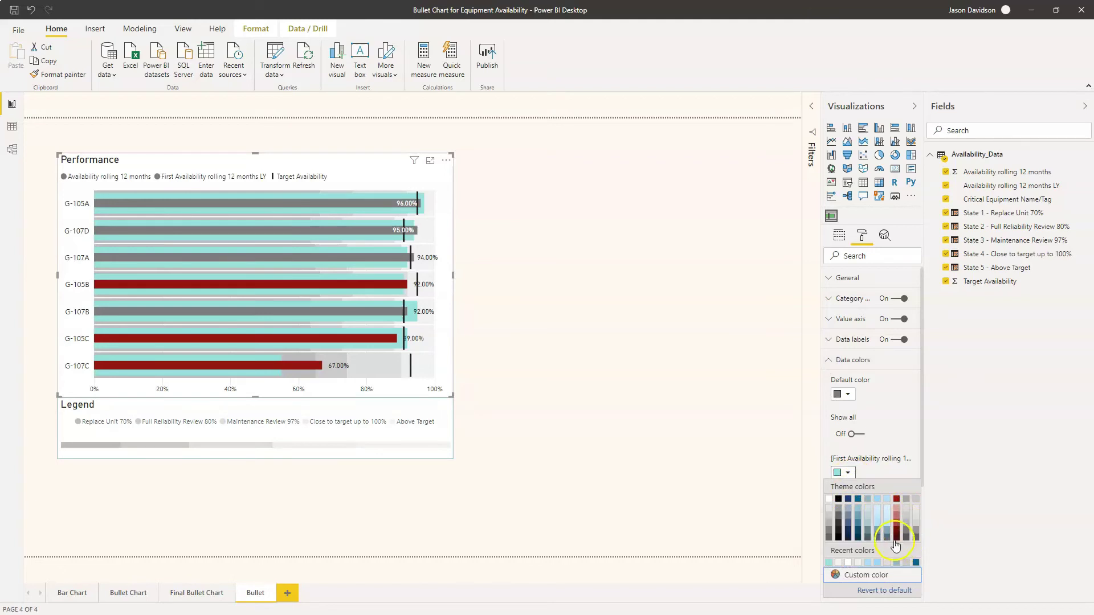
left_click(889, 513)
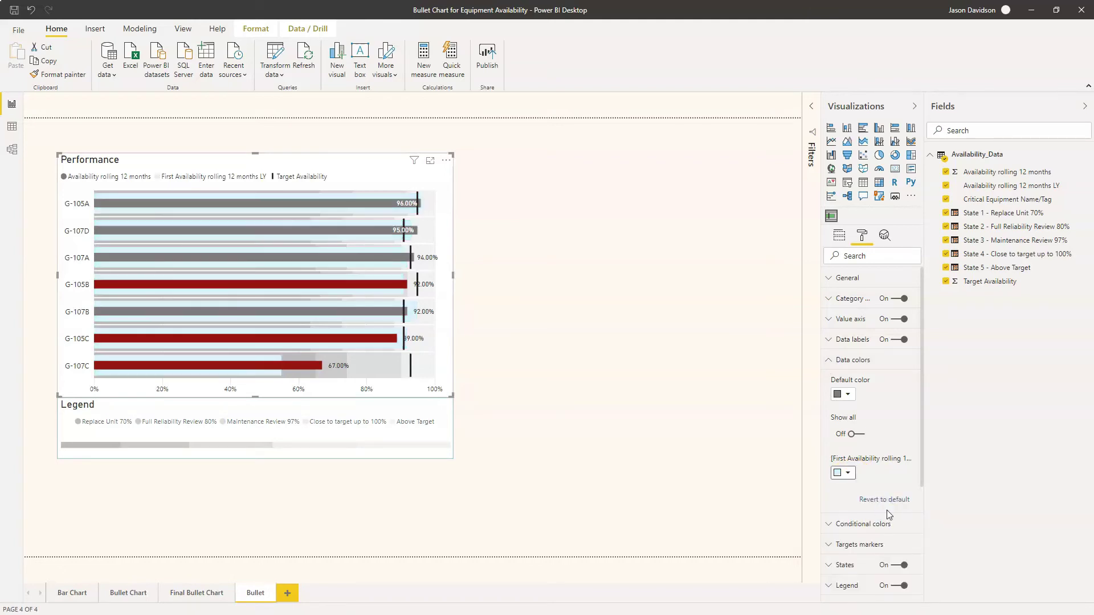
left_click(847, 474)
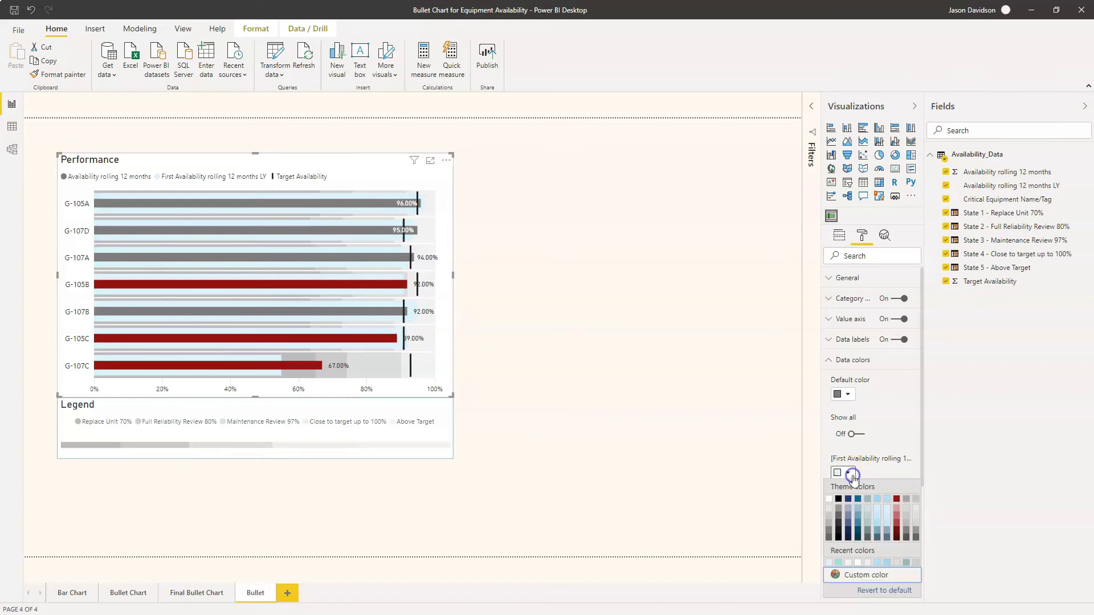
left_click(858, 516)
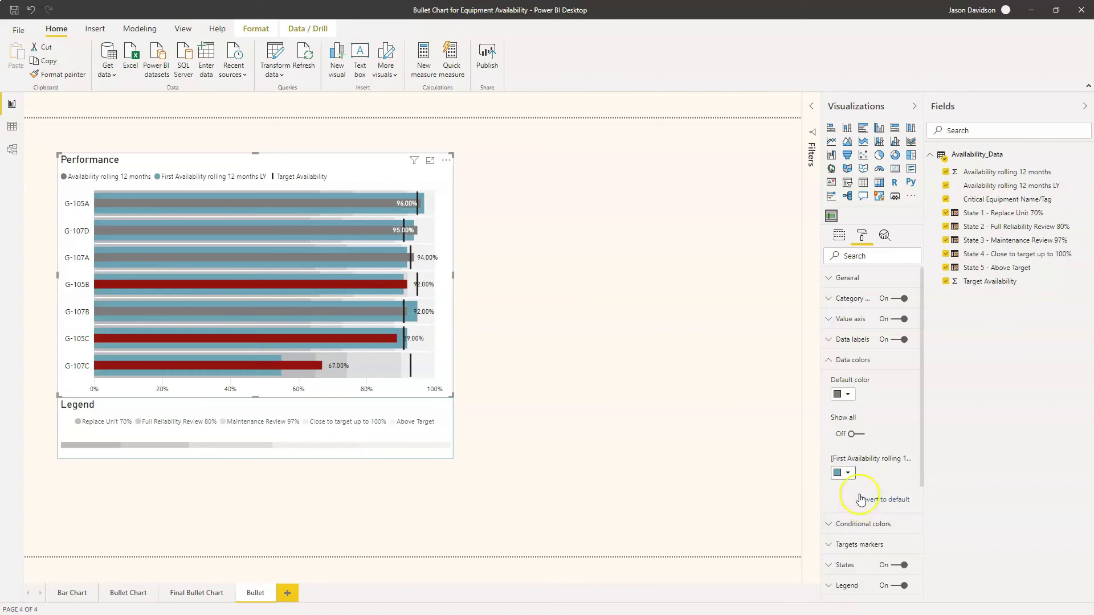
left_click(849, 475)
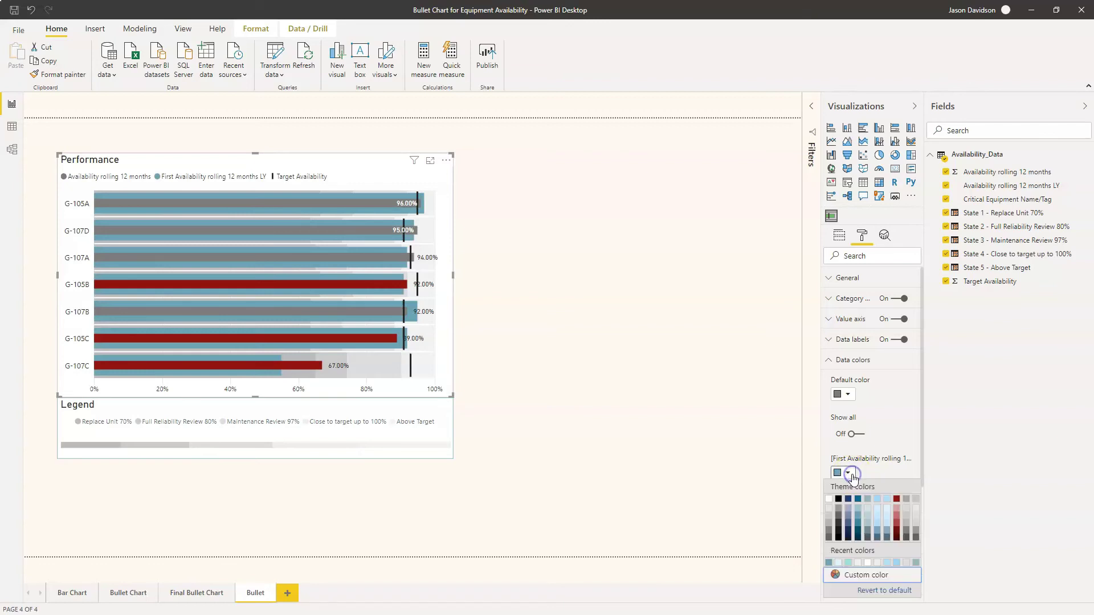
left_click(840, 512)
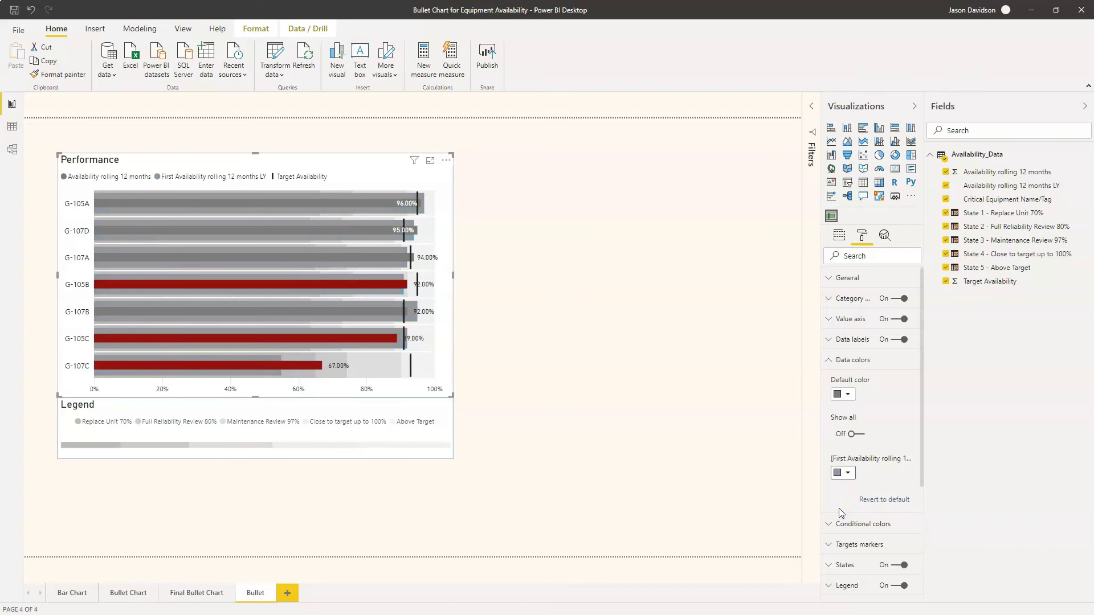
left_click(881, 500)
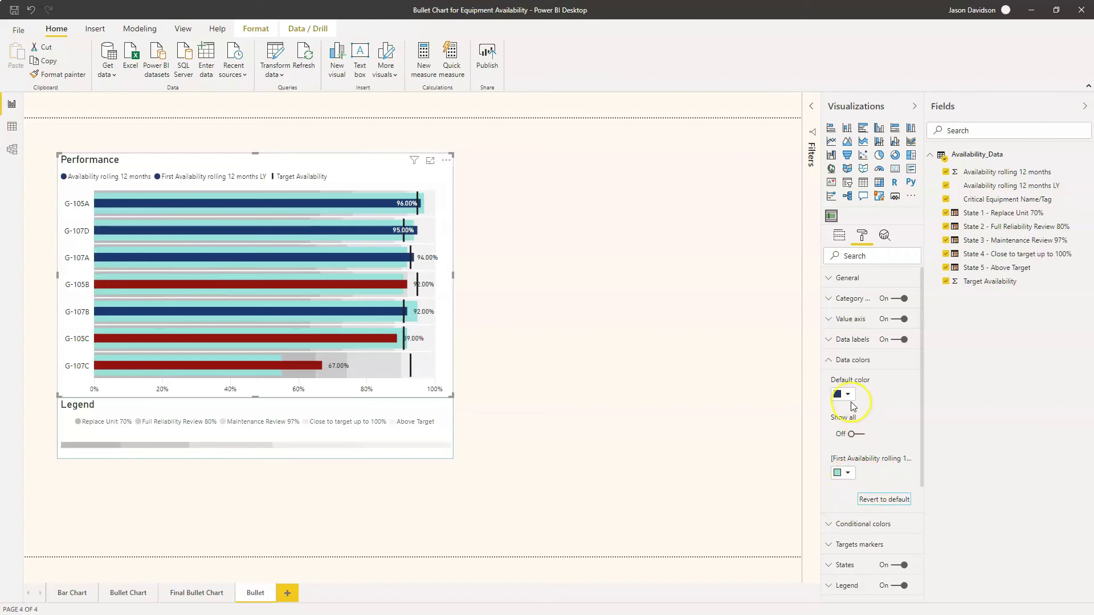
left_click(31, 11)
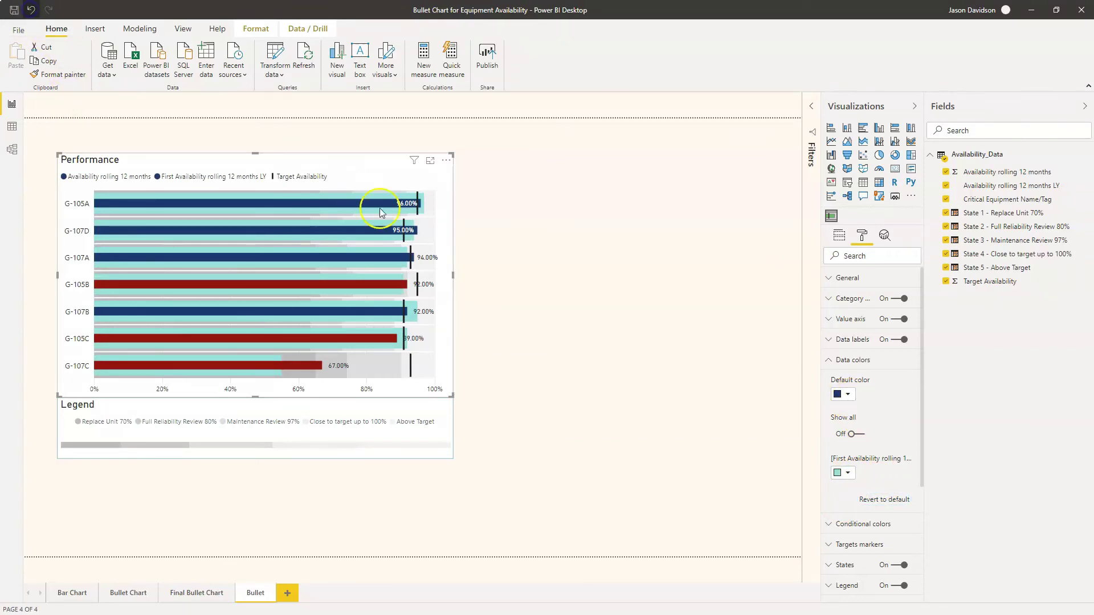
Make the comparison bars slate blue, then remove the comparison value from the Performance chart
left_click(847, 473)
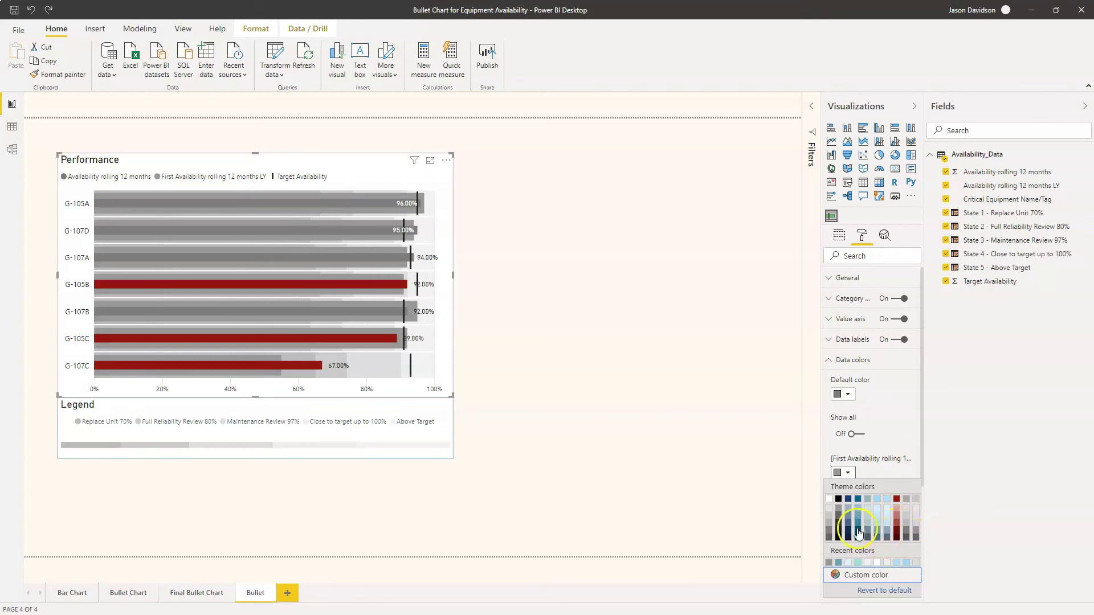
left_click(848, 516)
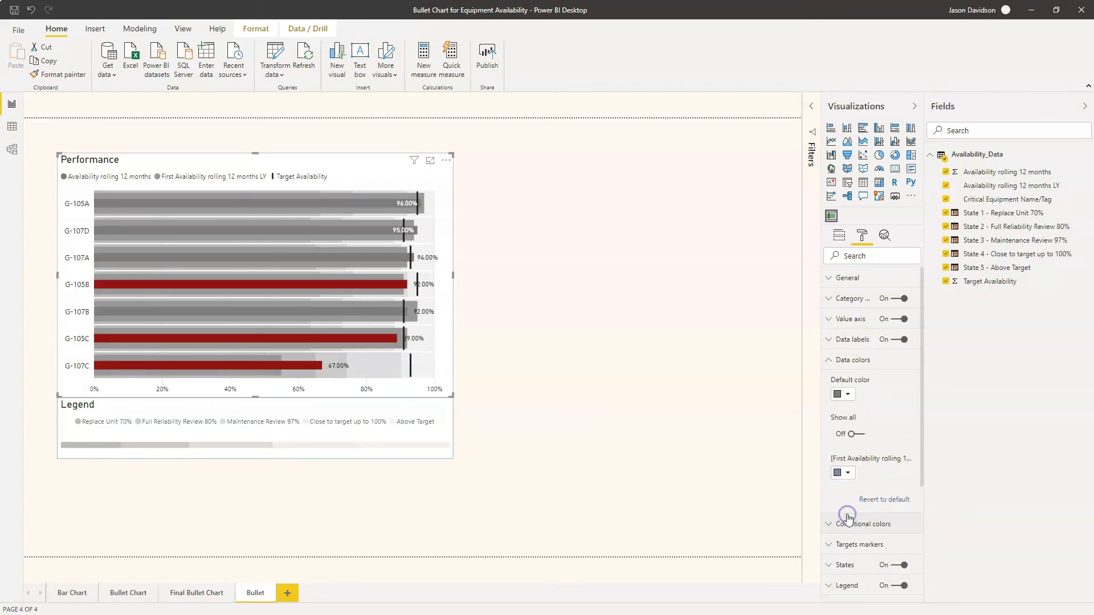
left_click(844, 473)
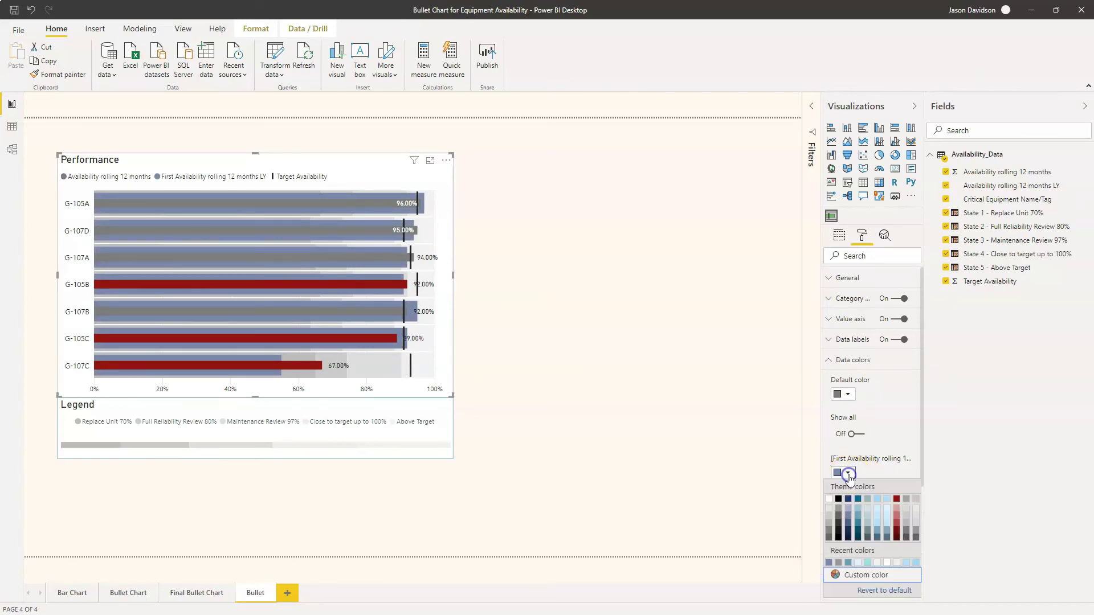
left_click(749, 404)
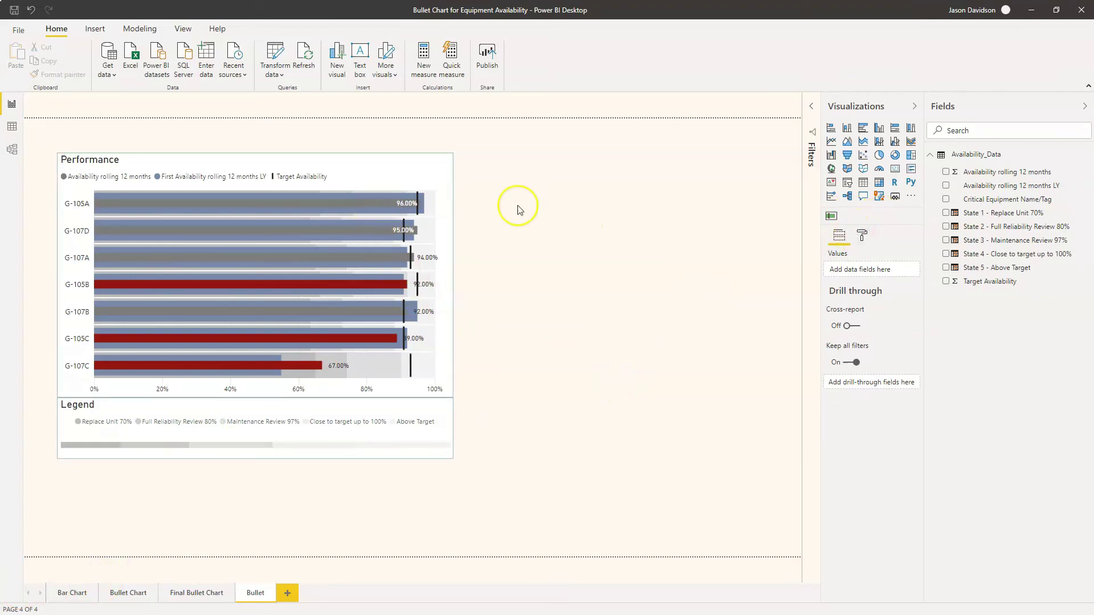
left_click(446, 207)
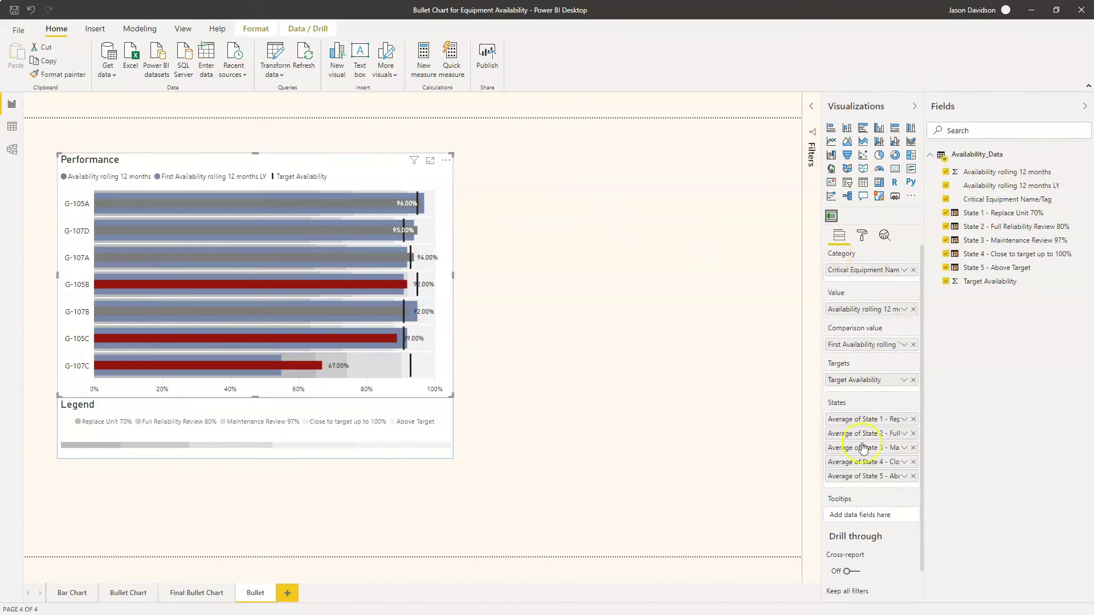
left_click(913, 346)
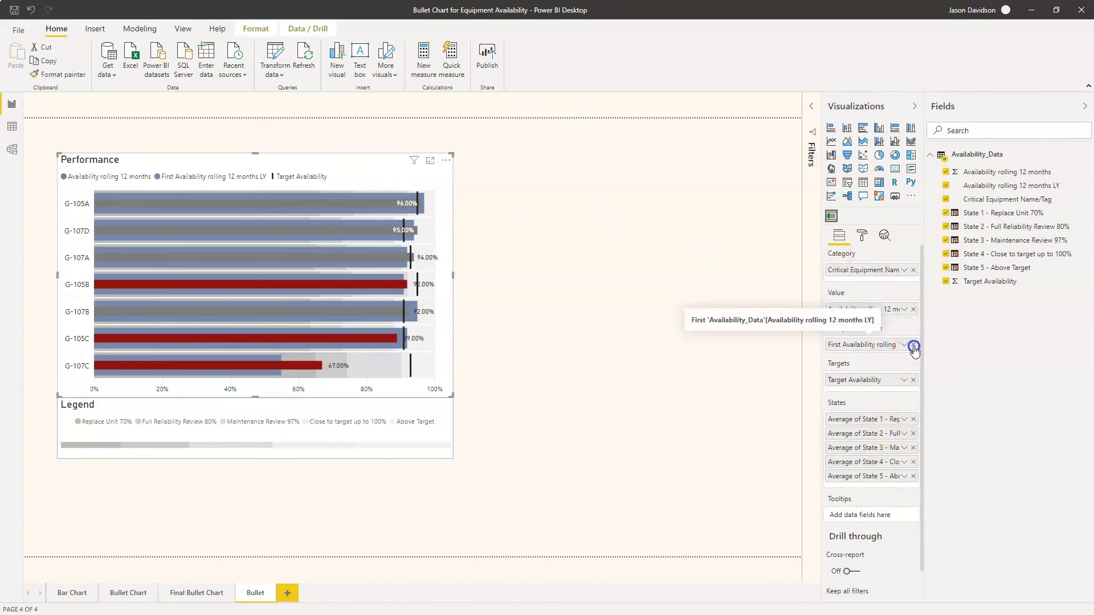